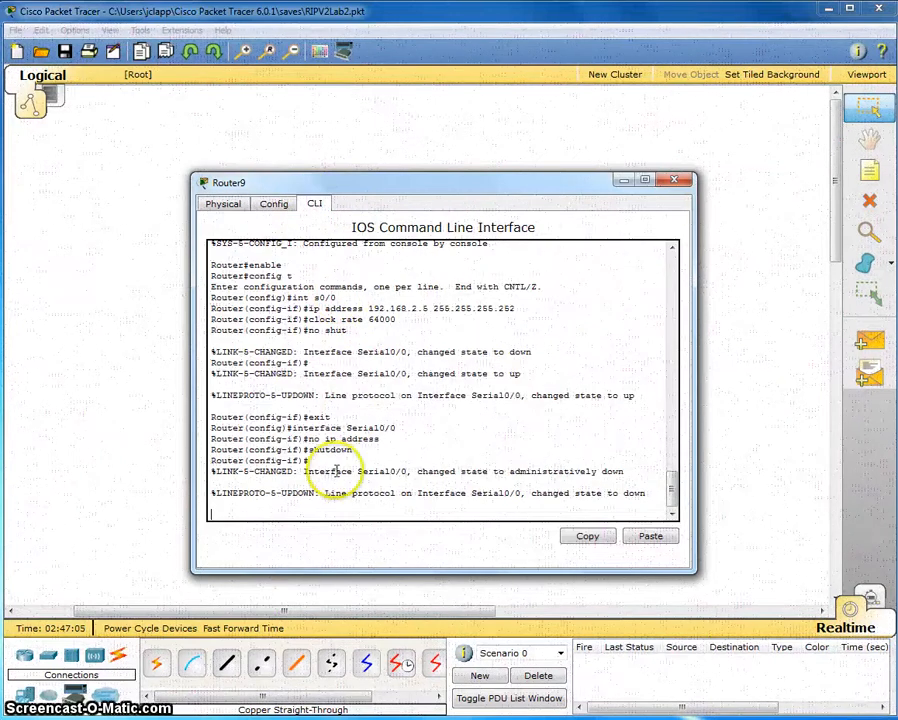
- Return Router9's command line to privileged mode and enter global configuration mode with enable and config t
click(325, 497)
key(Return)
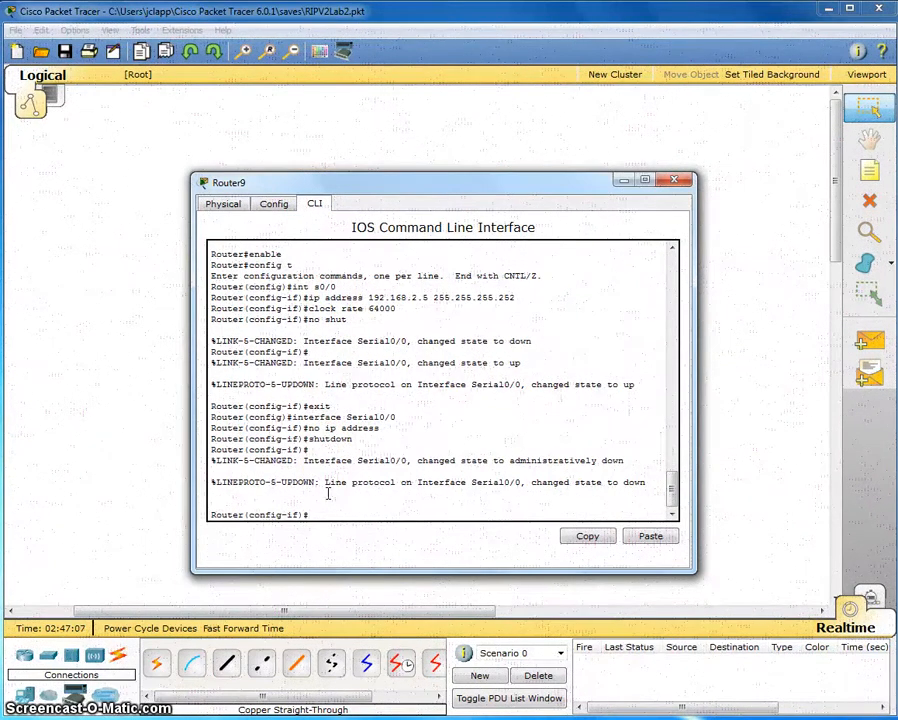
key(ctrl+z)
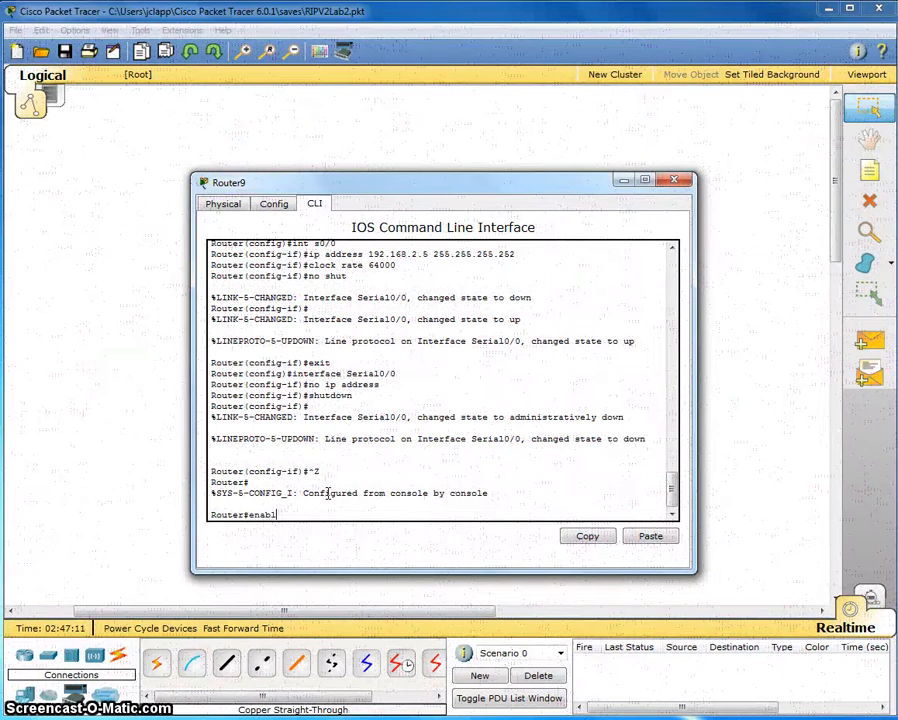
text(enable)
key(Return)
text(confi)
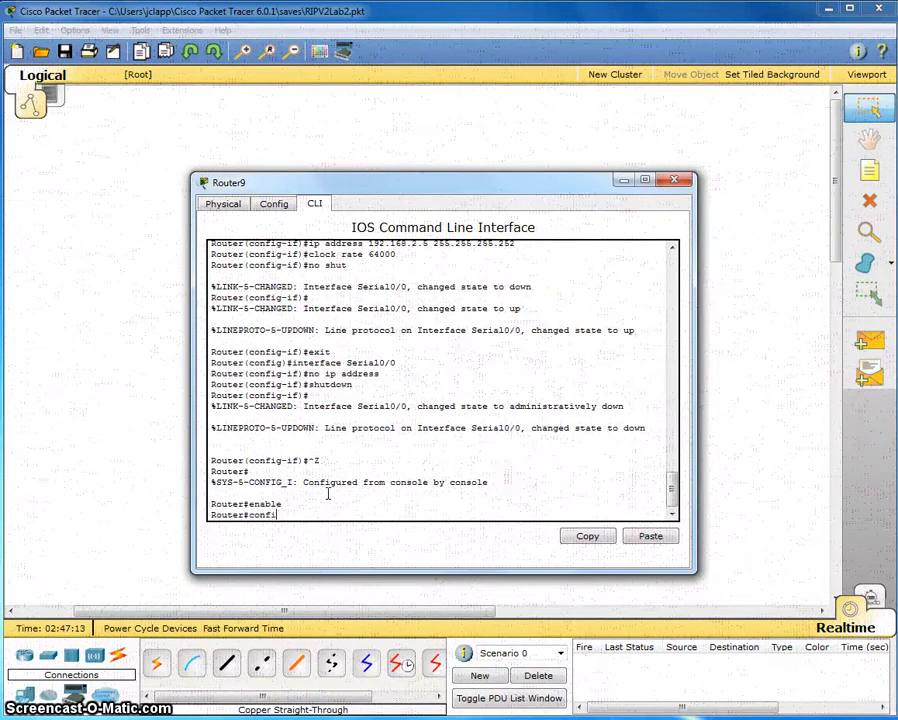
text(g t)
key(Return)
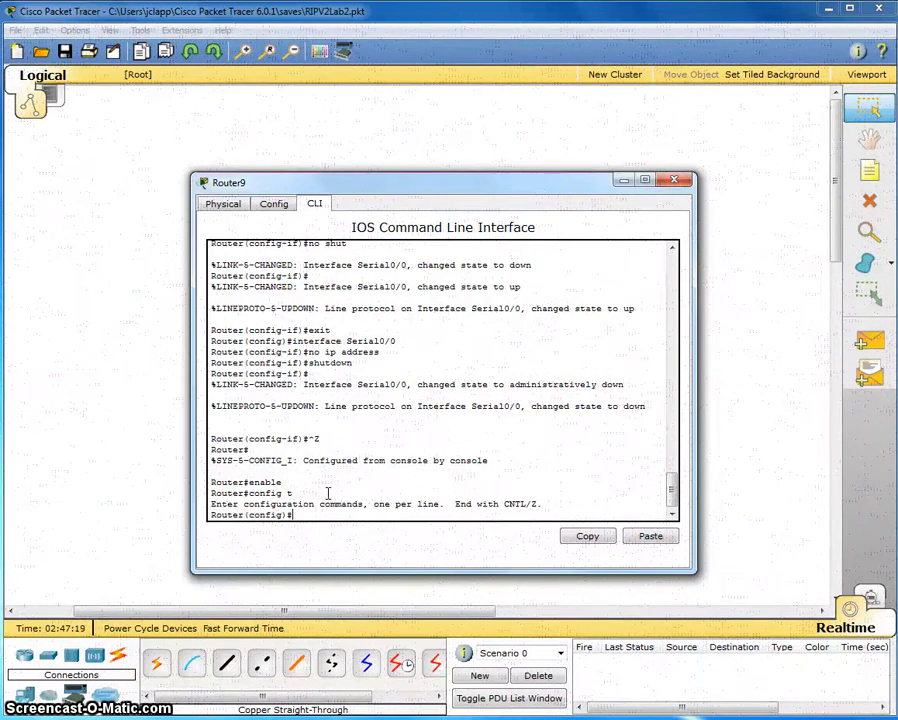
- Assign IP address 192.168.2.5 with subnet mask 255.255.255.252 to interface s0/0 on Router9
text(int s0/)
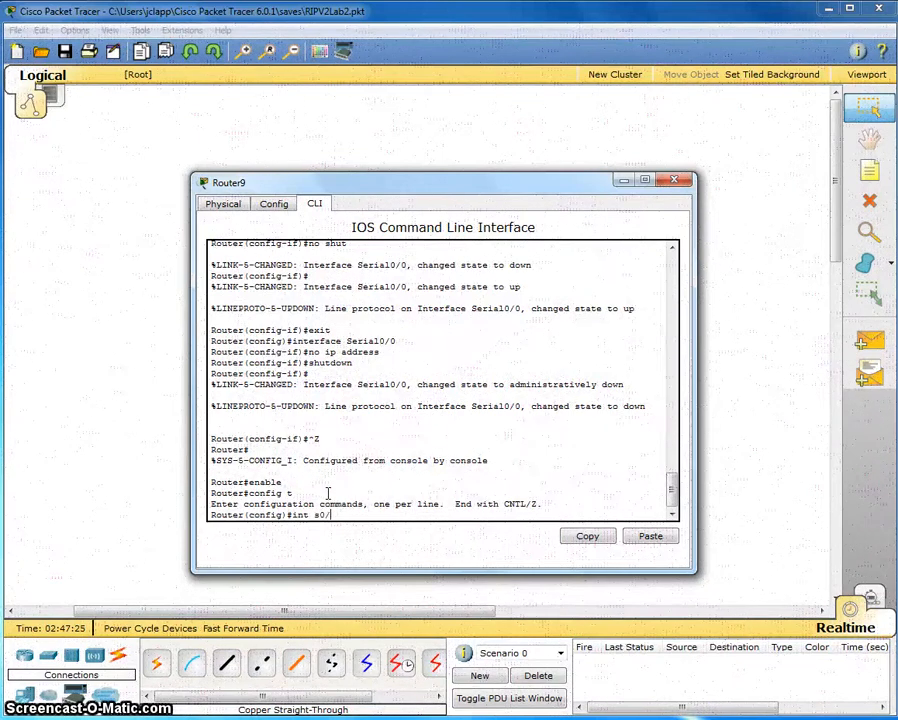
text(0)
key(Return)
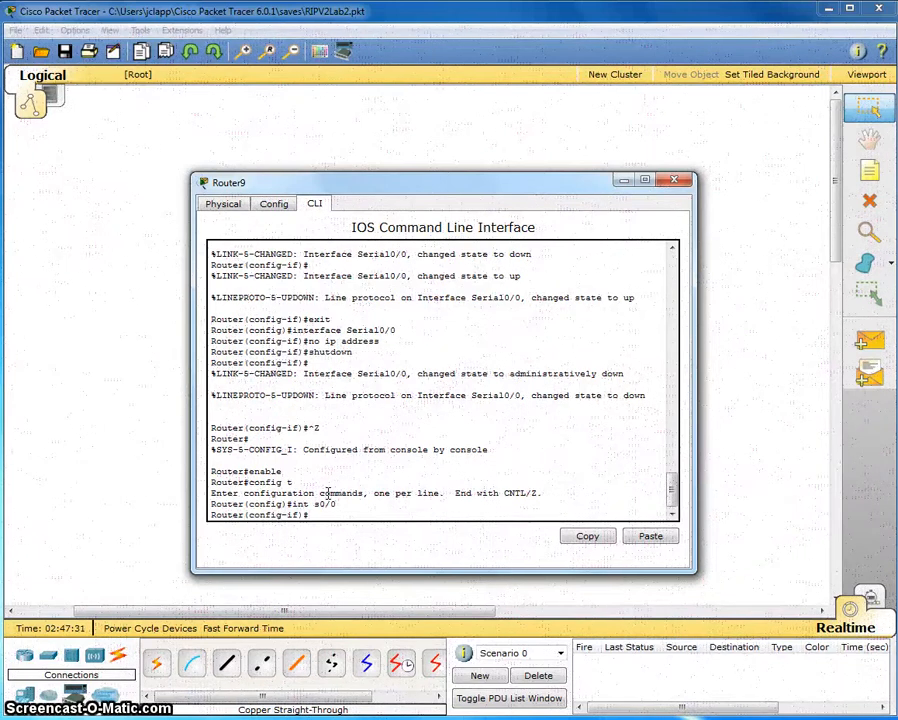
text(ip )
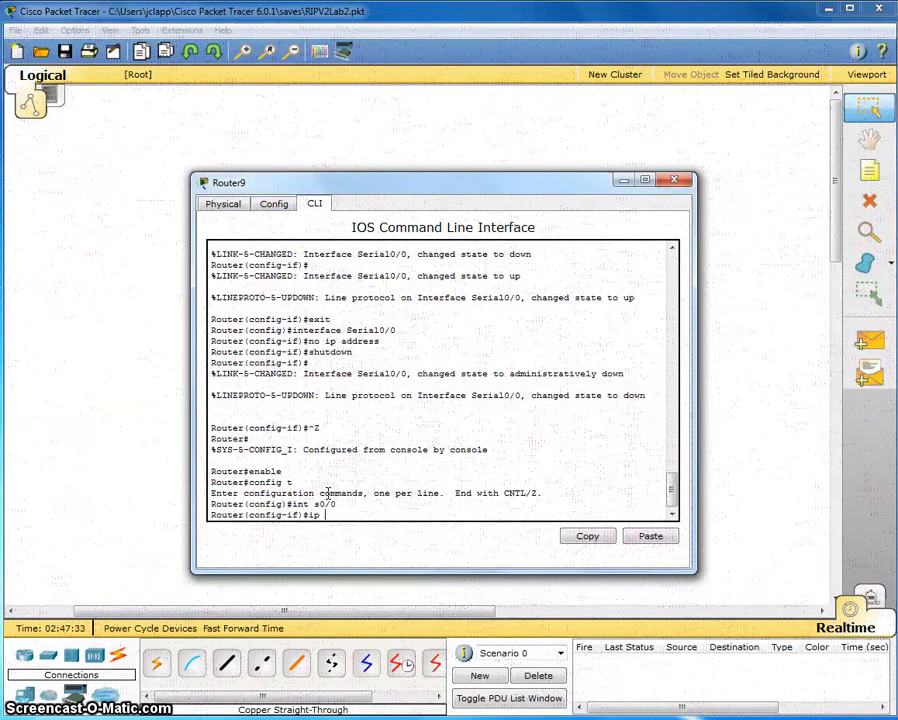
text(address)
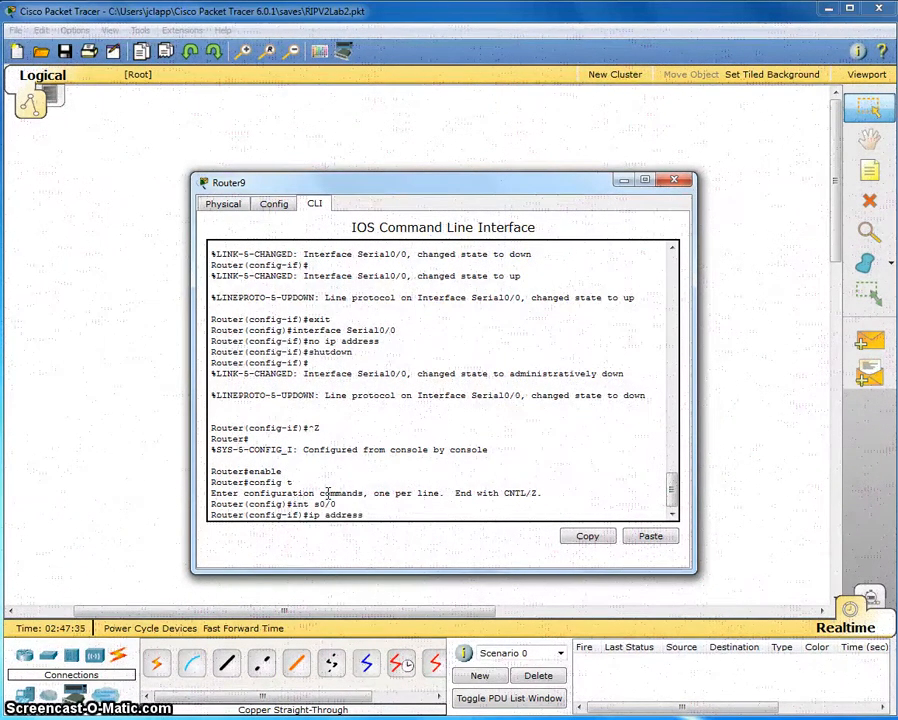
text( 192.1)
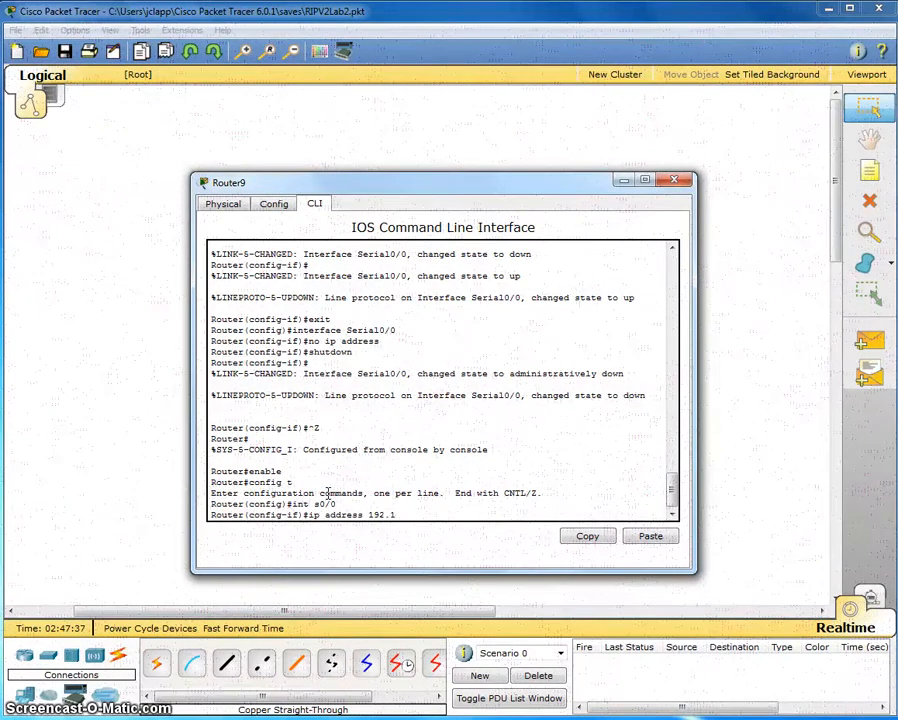
text(68.)
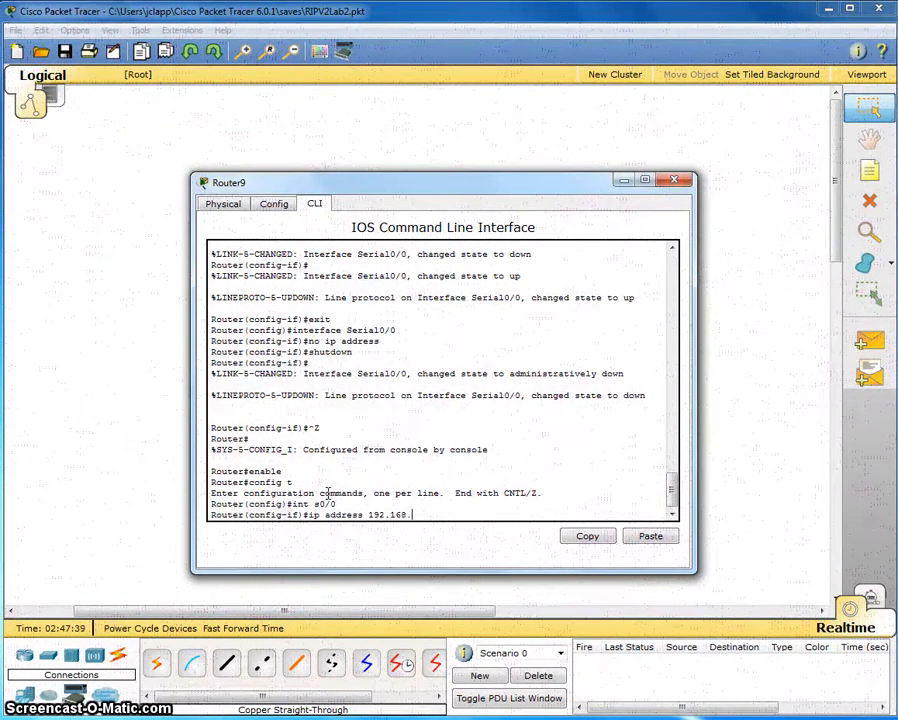
text(5.)
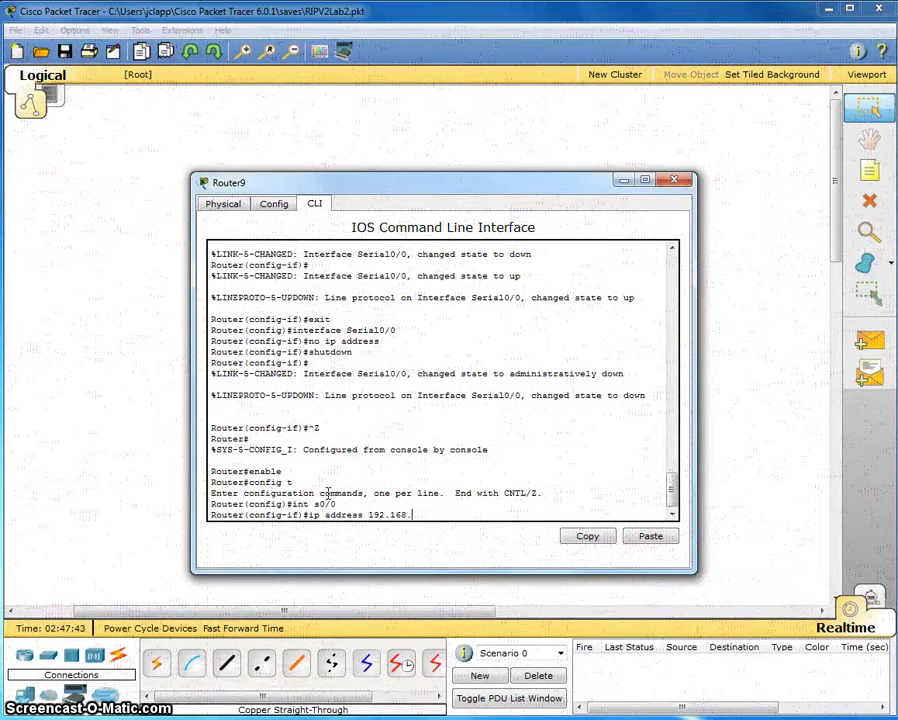
text(5 )
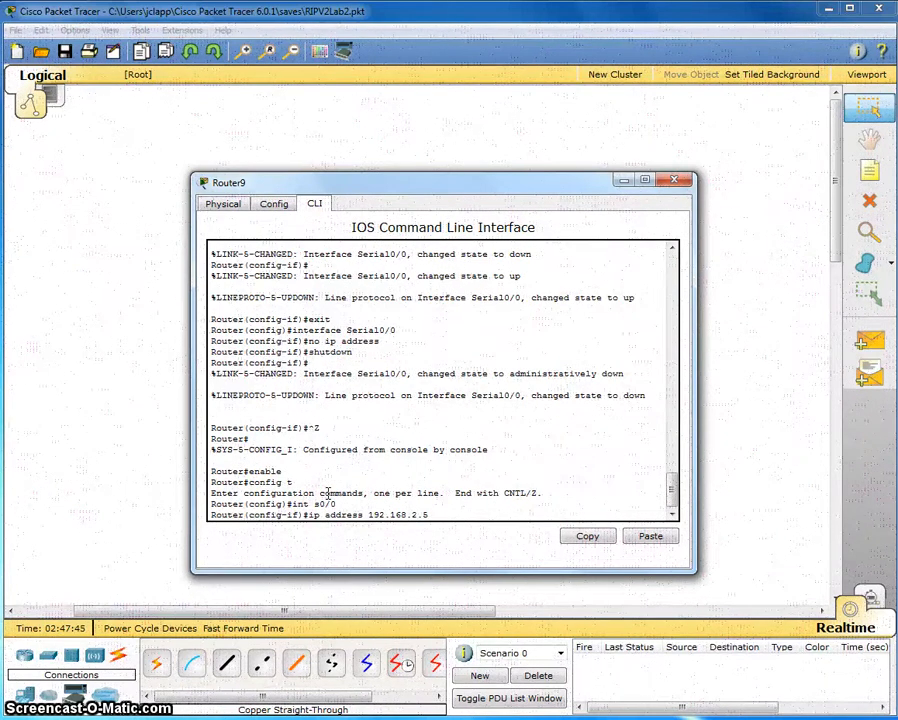
text(255.255)
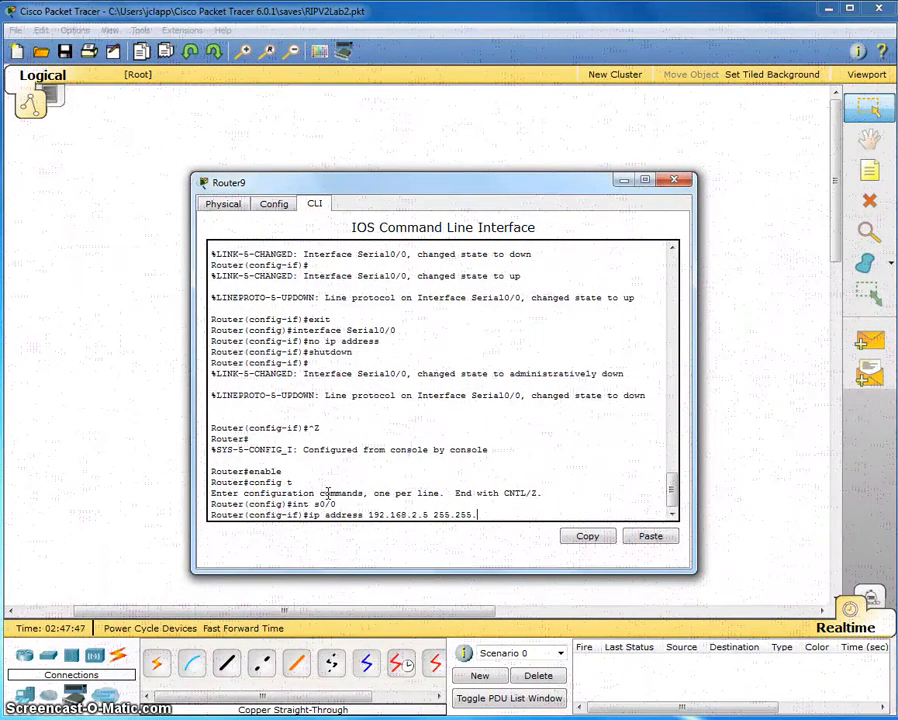
text(.255.252)
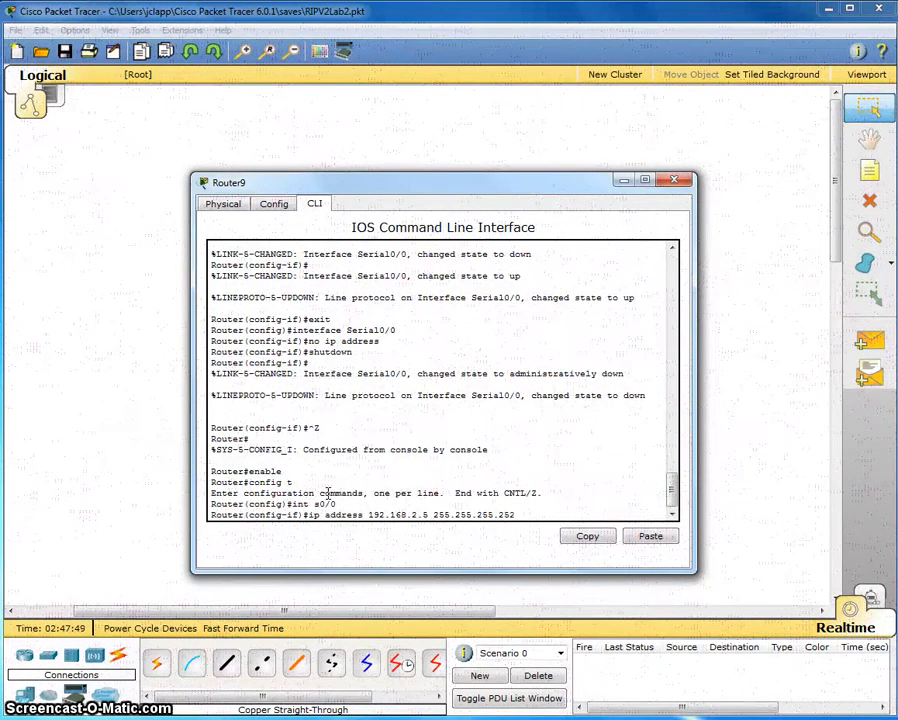
key(Return)
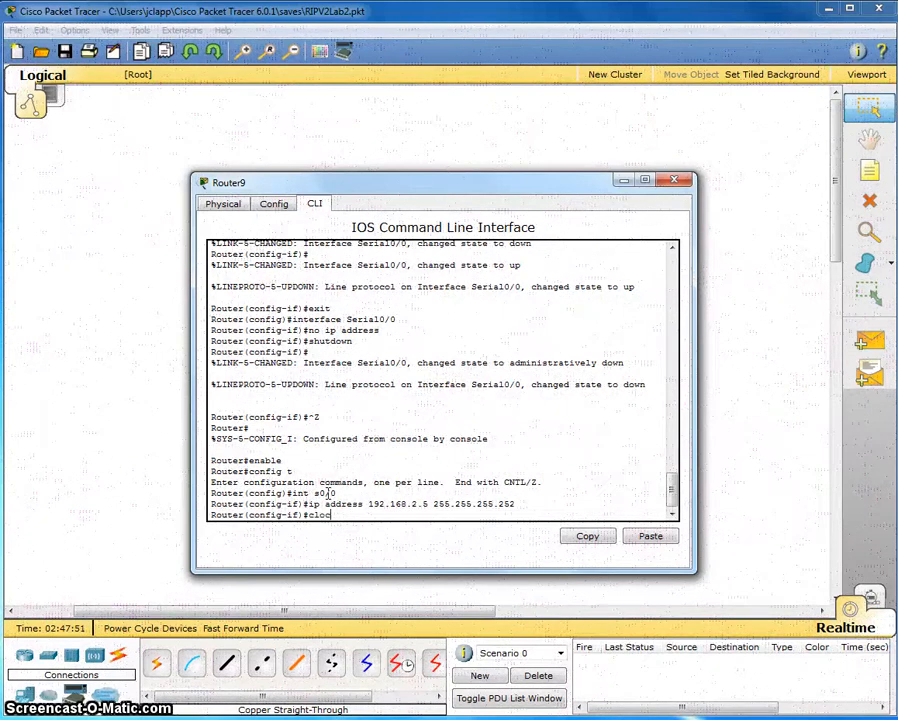
- Set the clock rate of Router9's s0/0 to 64000, enable the interface with no shut, and close the router window
text(clock rate 6)
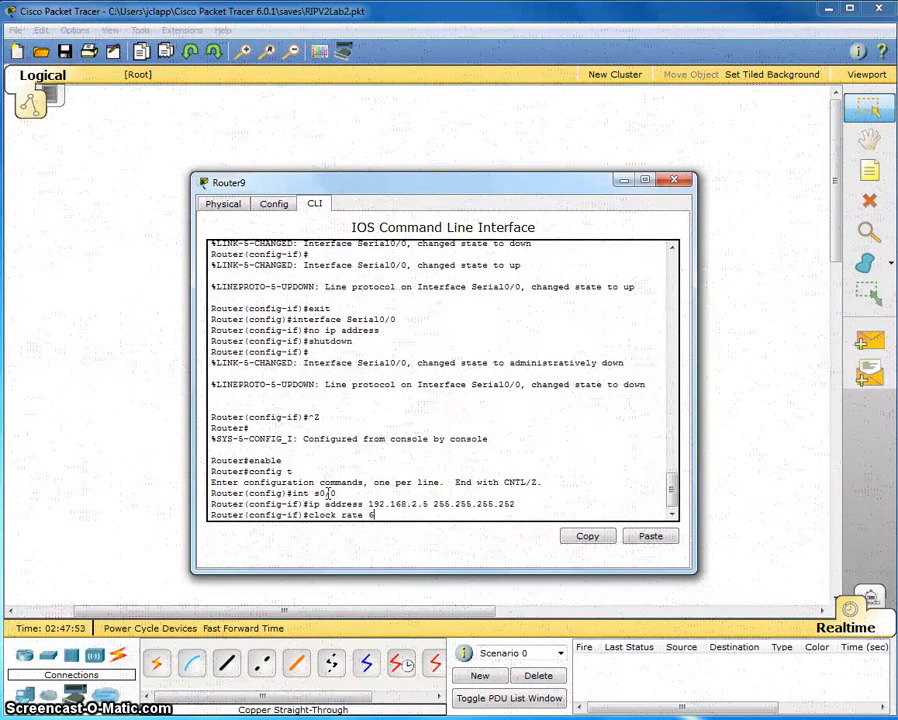
text(4000)
key(Return)
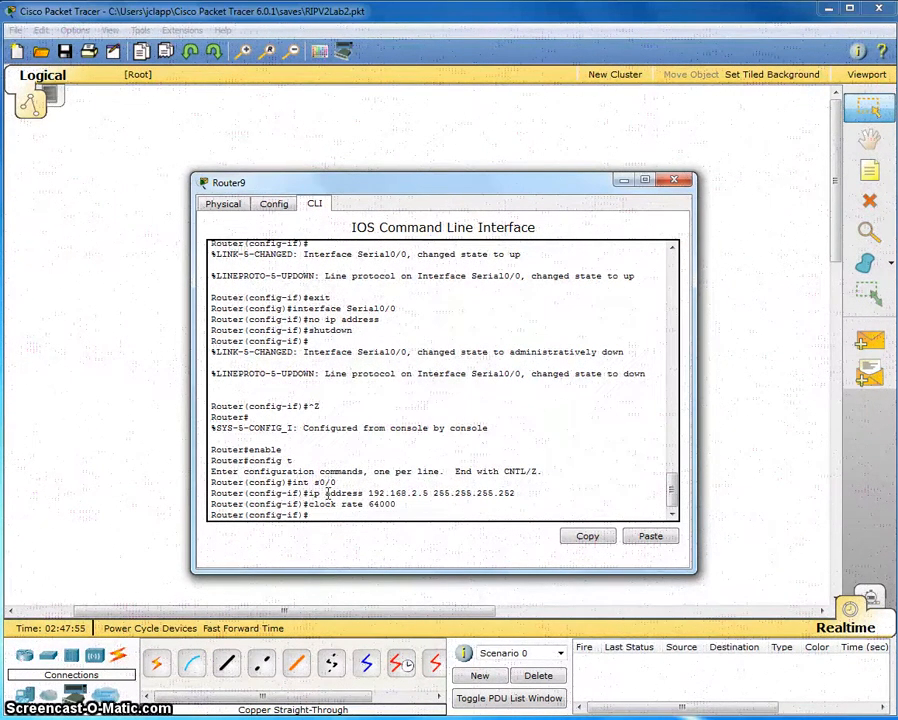
text(no shut)
key(Return)
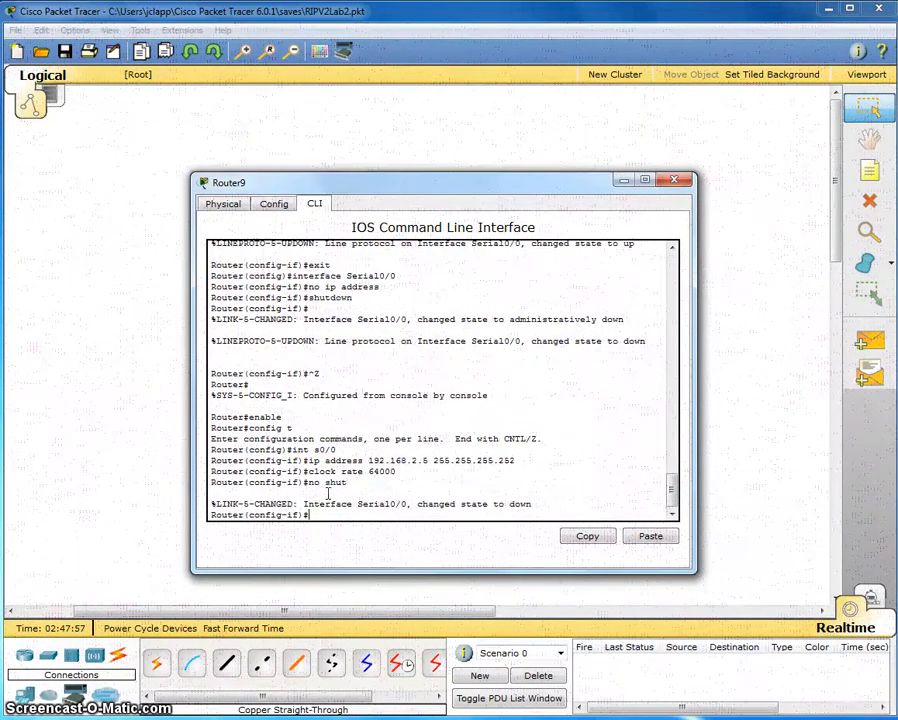
click(675, 180)
- Open Router10's command line, leave the current interface configuration, and enter global configuration mode with enable and config t
click(445, 255)
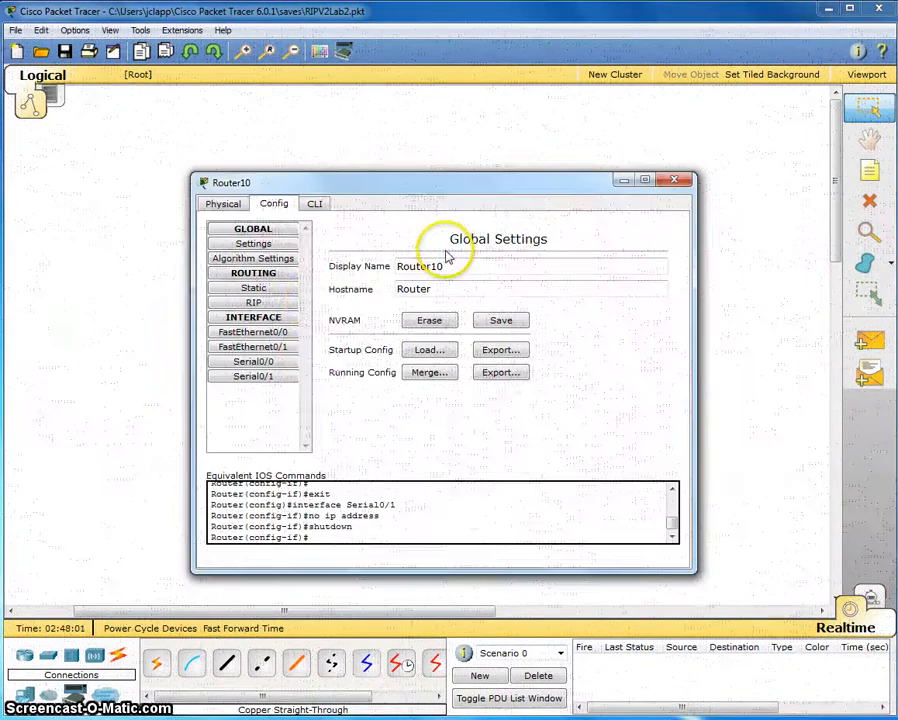
click(315, 203)
key(ctrl+z)
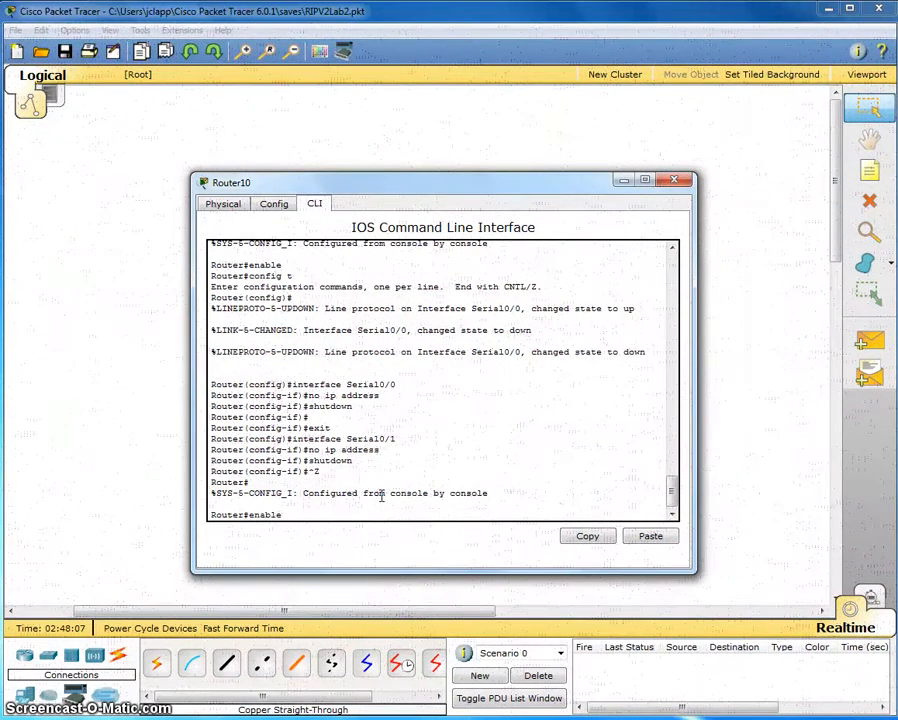
text(enable)
key(Return)
text(confi)
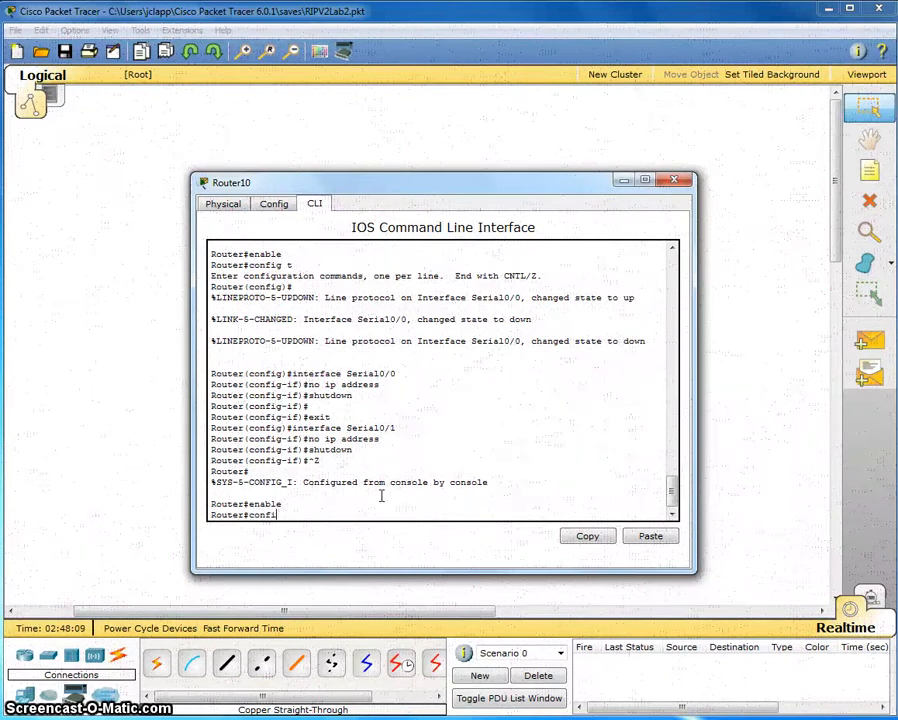
text(g t)
key(Return)
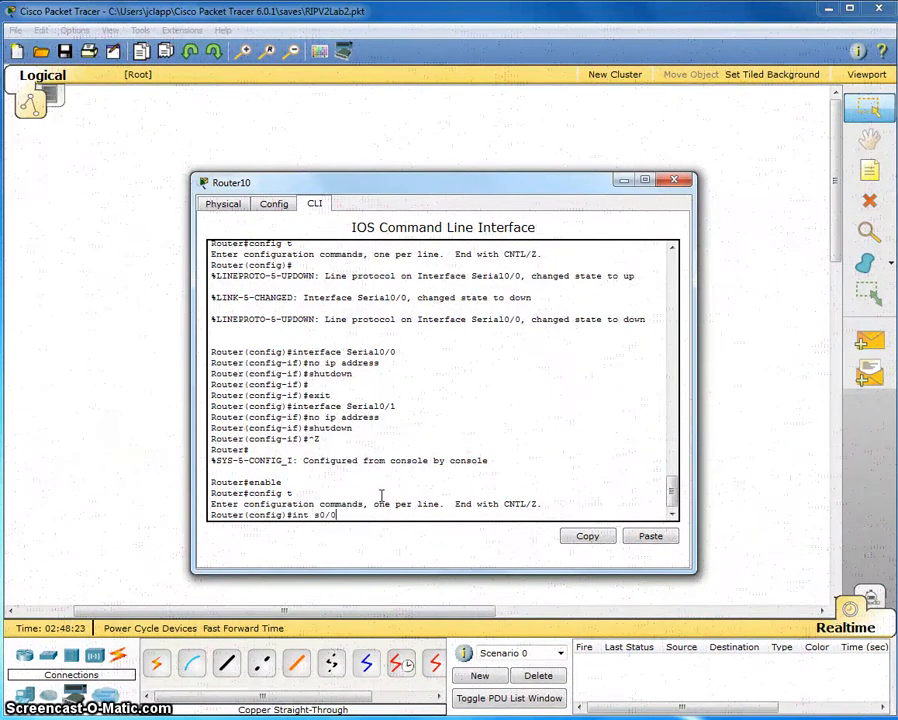
- Assign 192.168.2.6 with mask 255.255.255.252 to Router10's interface s0/0, enable it with no shut, and exit to global configuration
key(Return)
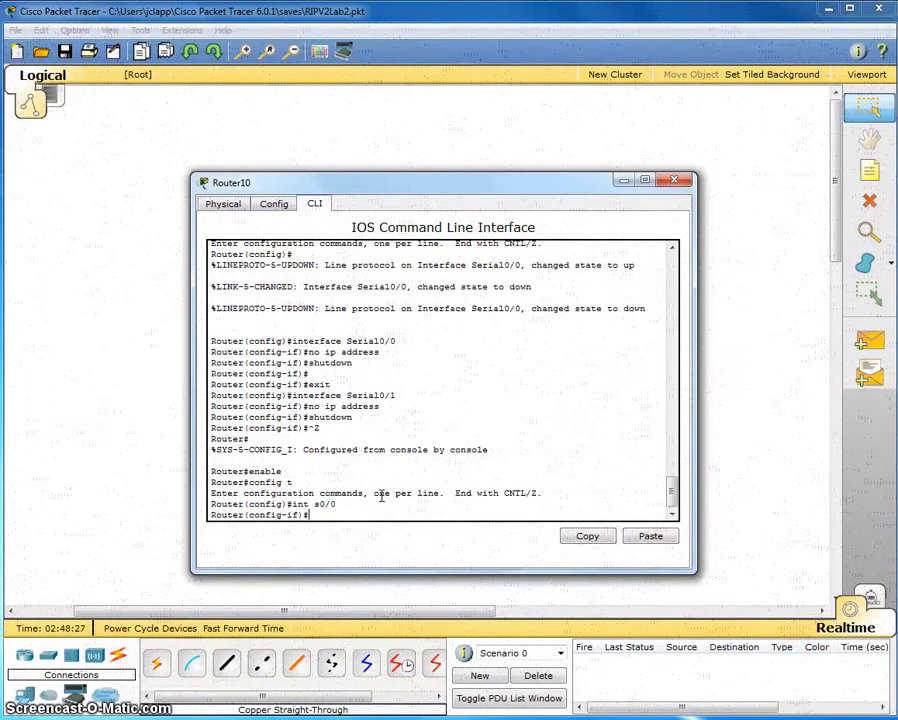
text(ip addre)
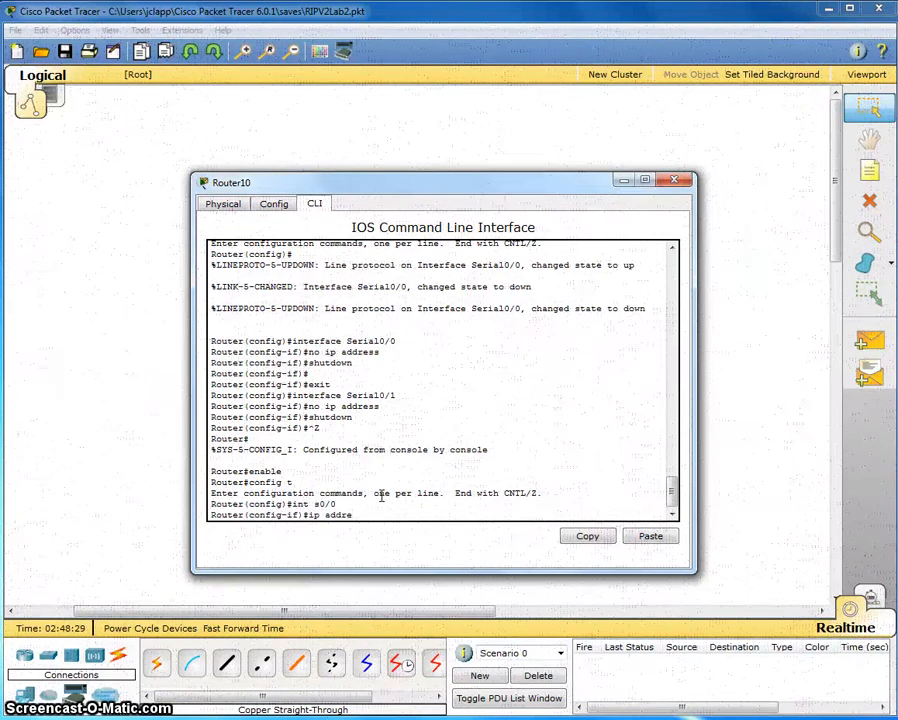
text(ss 192.)
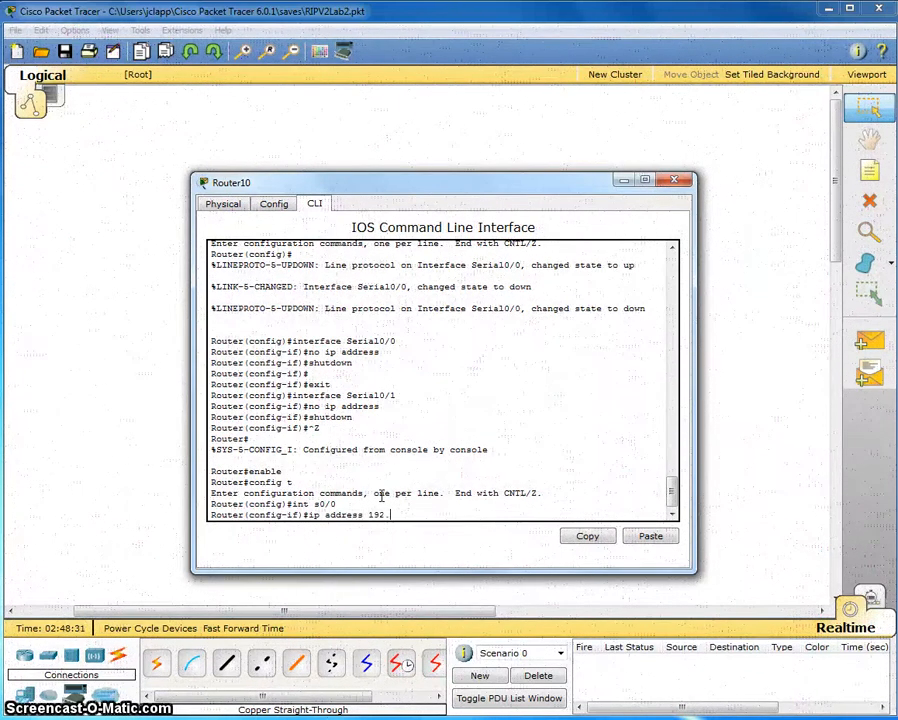
text(168.2.6 255.)
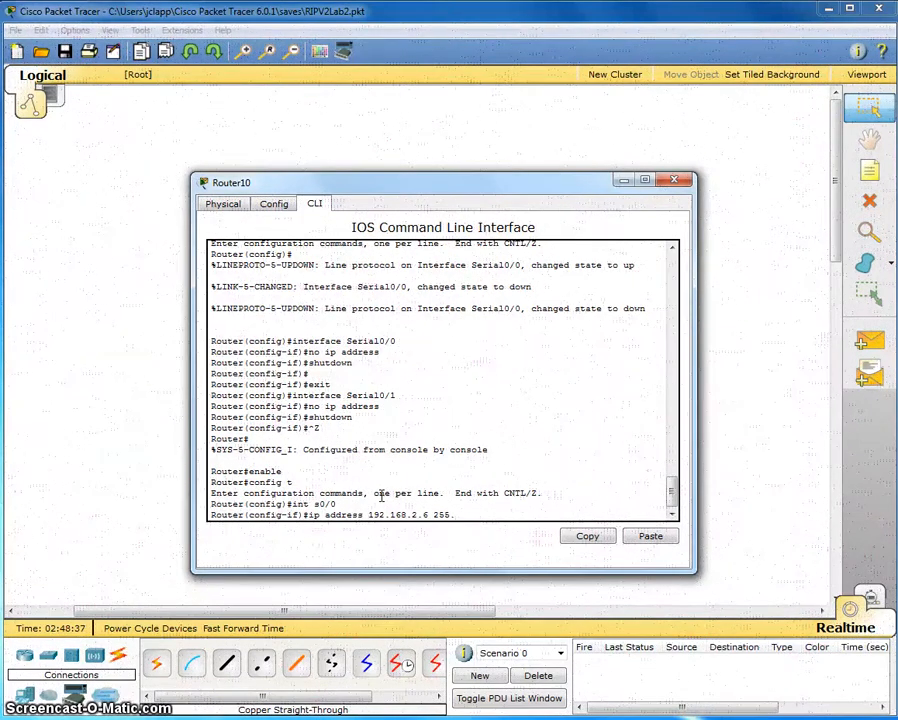
text(255.255.252)
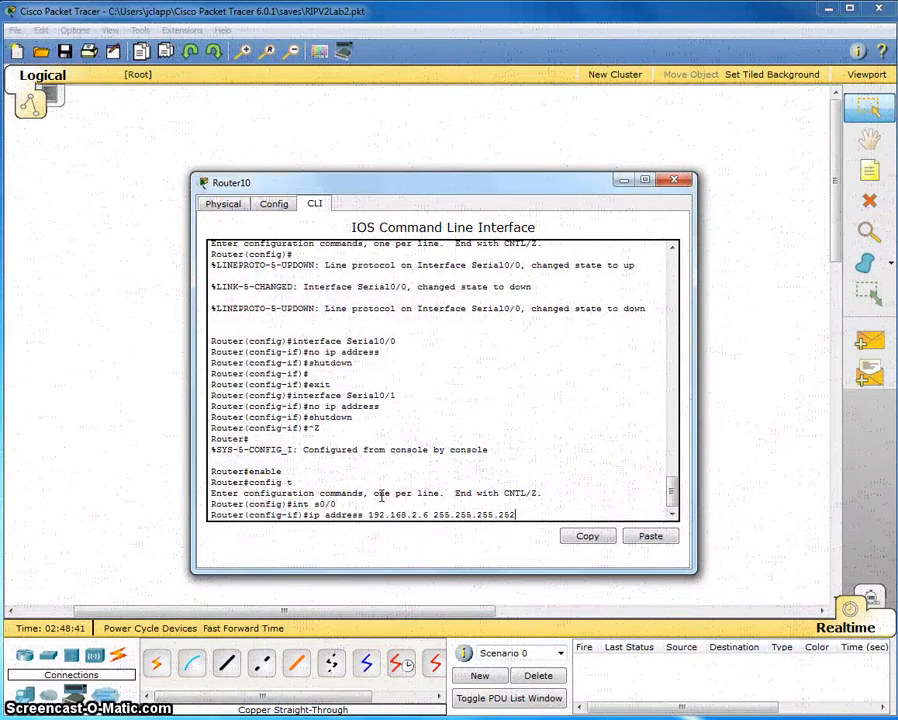
key(Return)
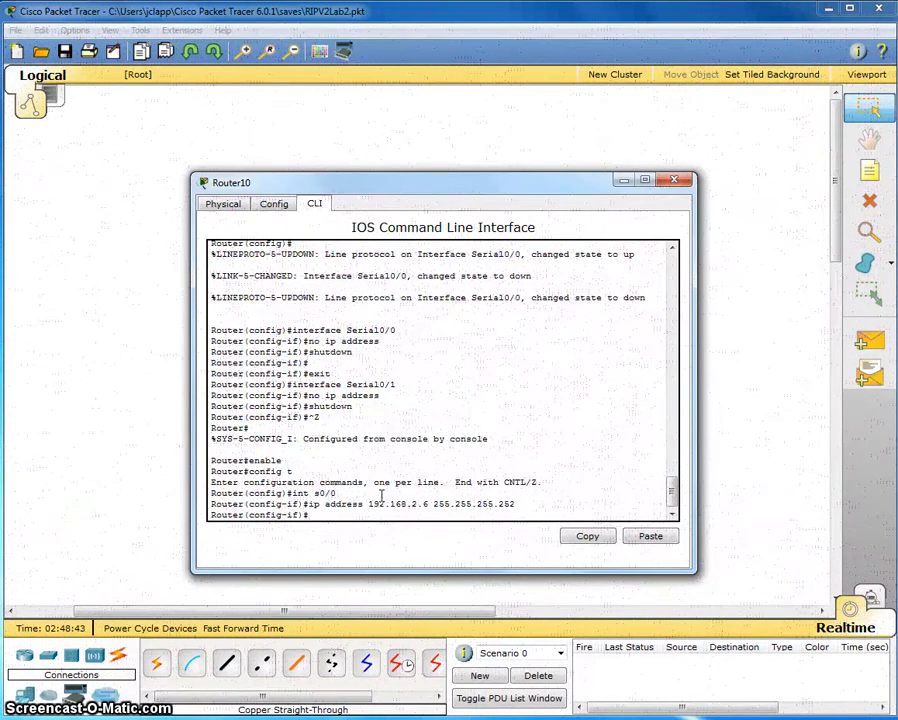
text(no shut)
key(Return)
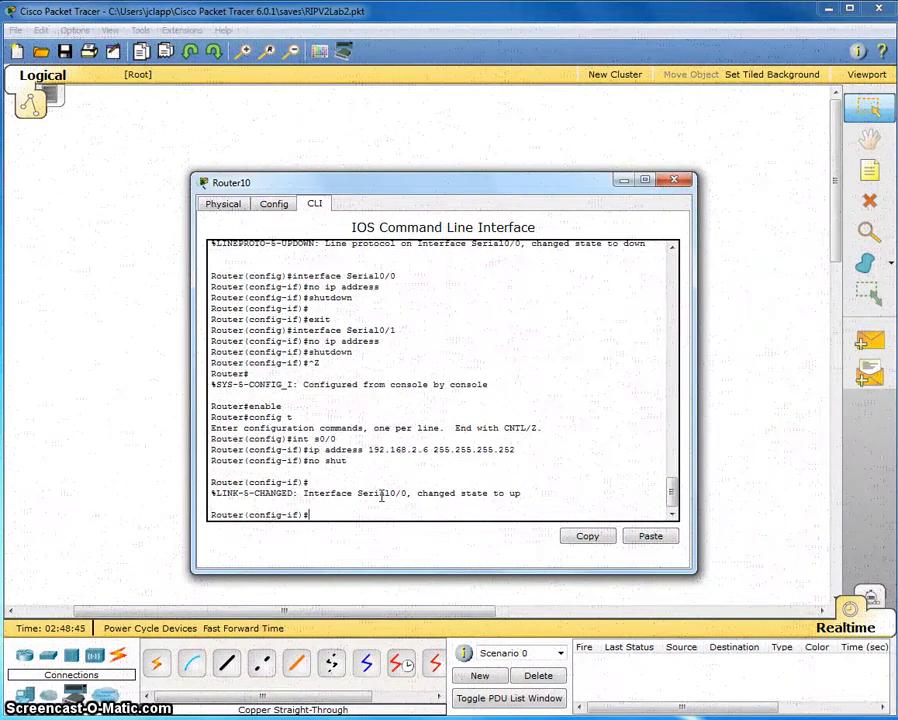
text(exit)
key(Return)
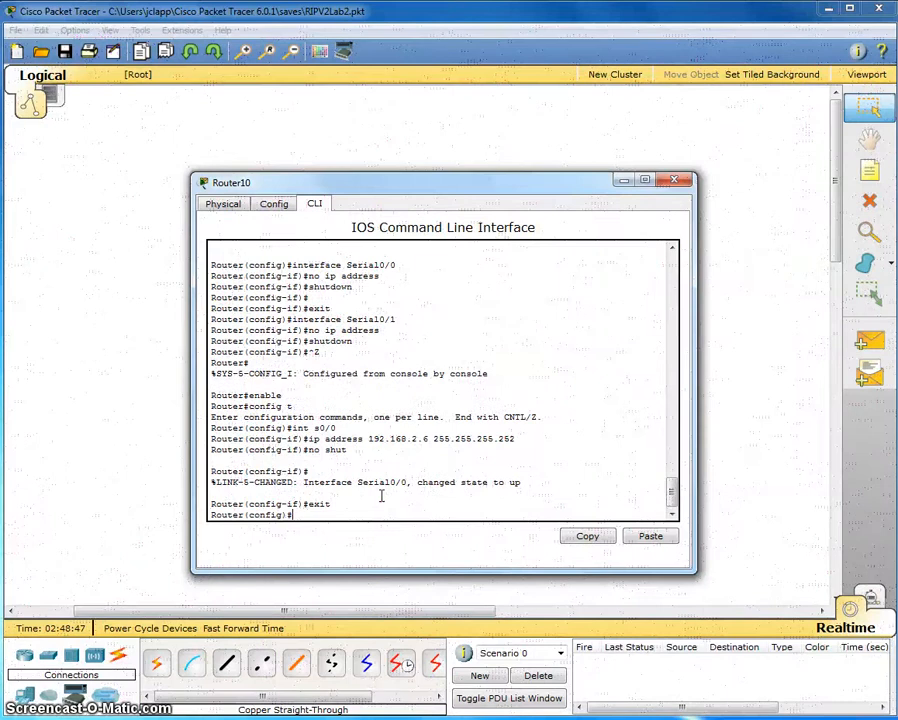
- Assign IP address 192.168.2.9 with subnet mask 255.255.255.252 to interface s0/1 on Router10
text(int s)
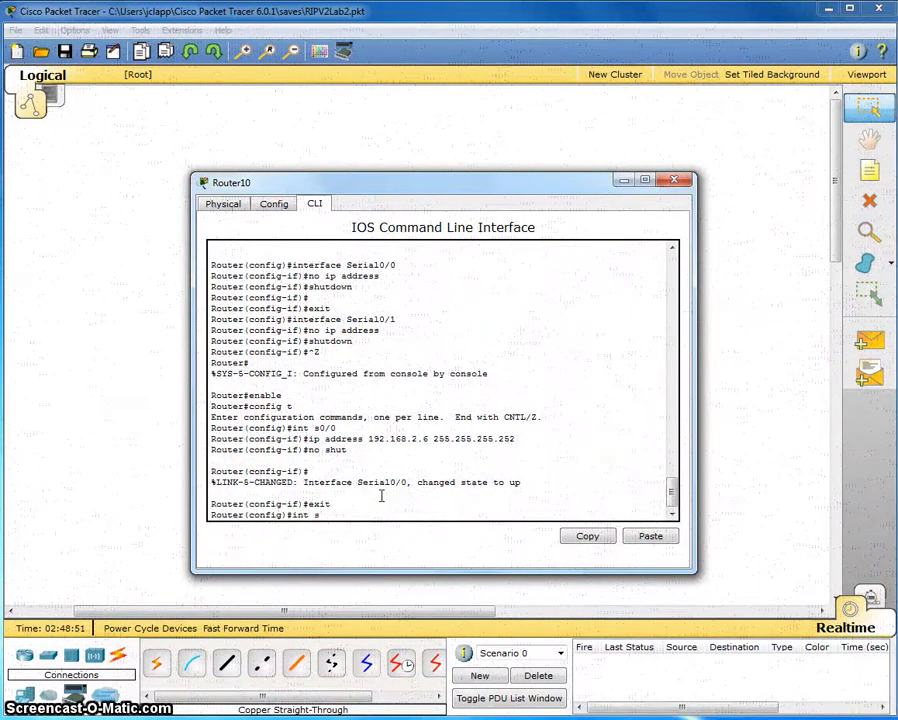
text(0/)
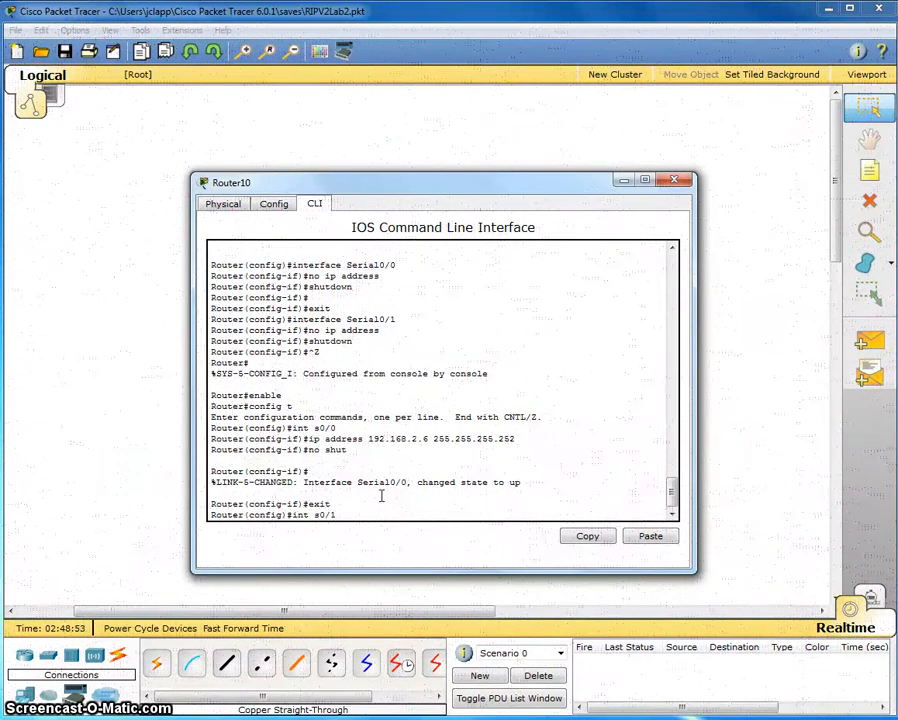
text(1)
key(Return)
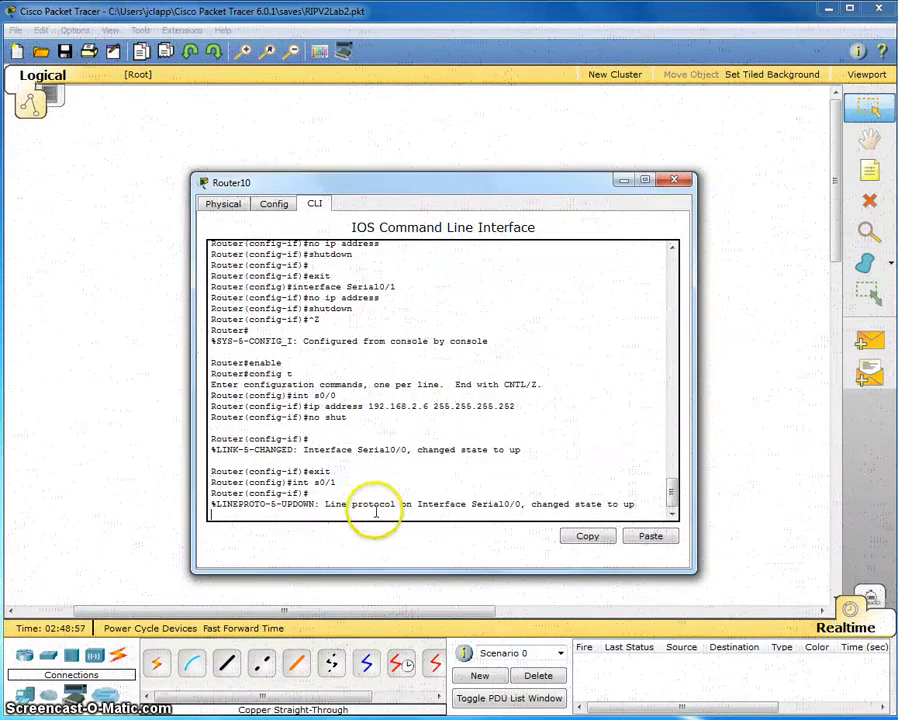
key(Return)
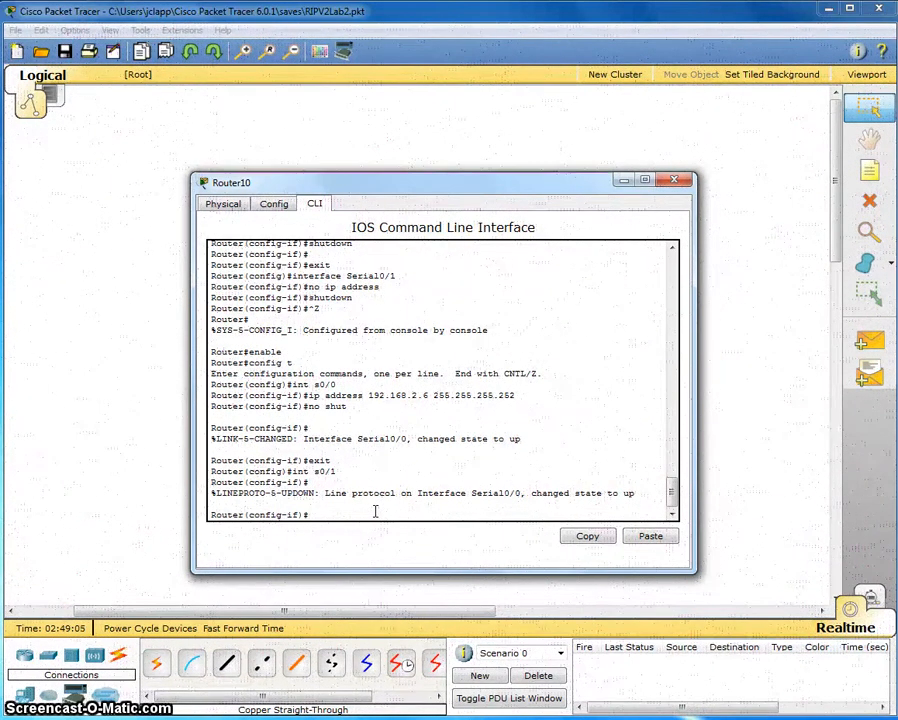
text(ip adder)
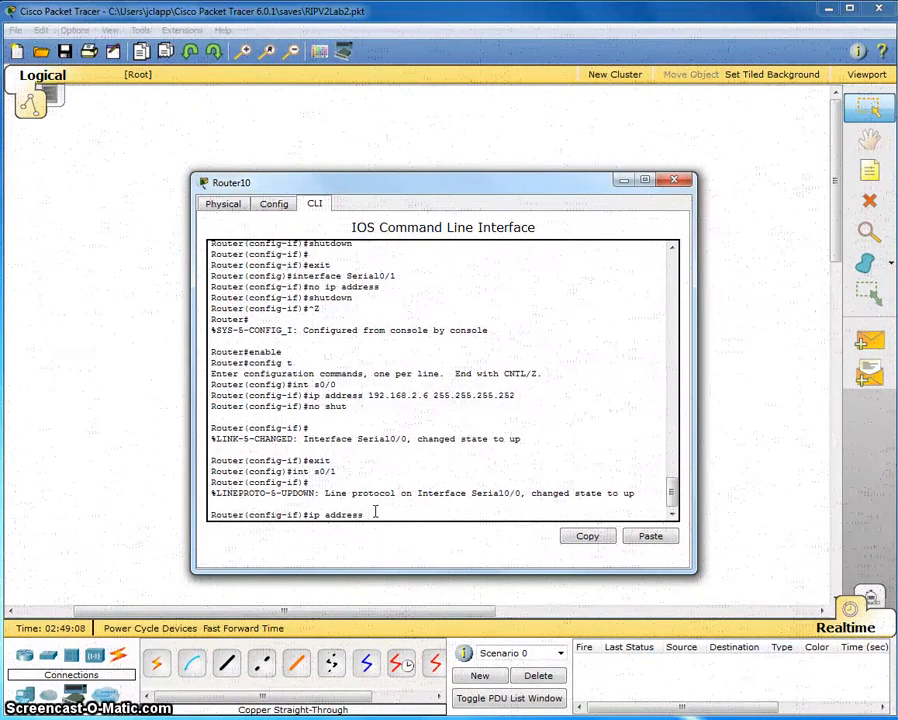
text(ss 192.168)
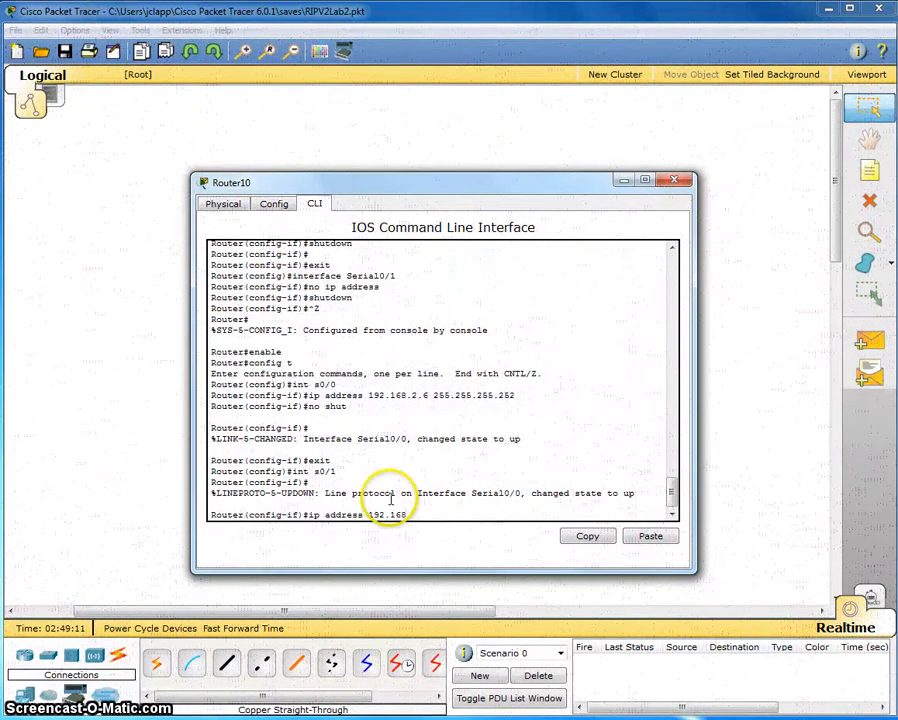
text(.2.9 25)
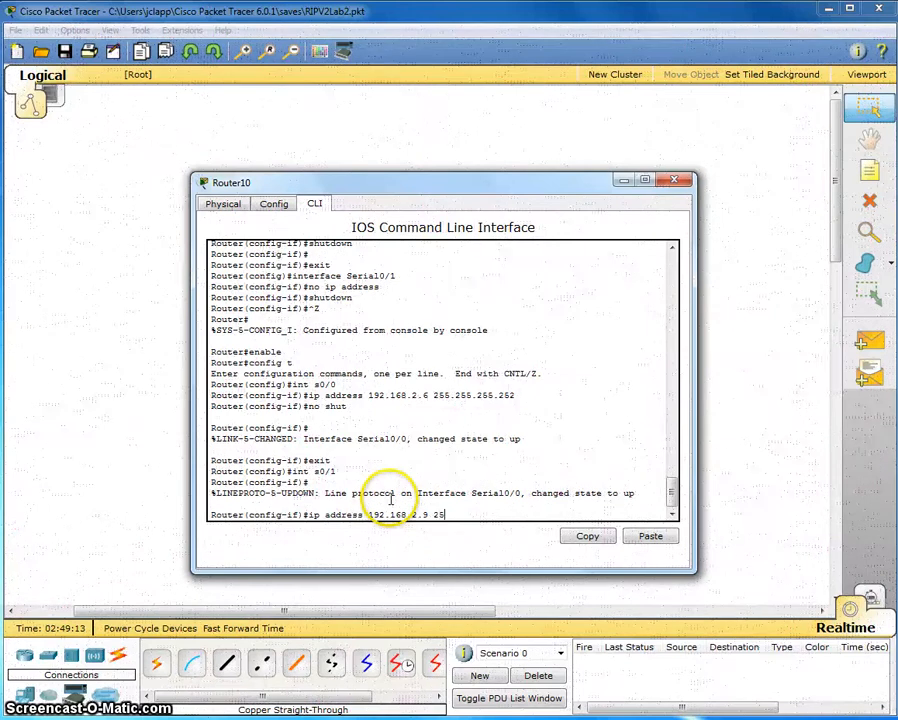
text(5.255.)
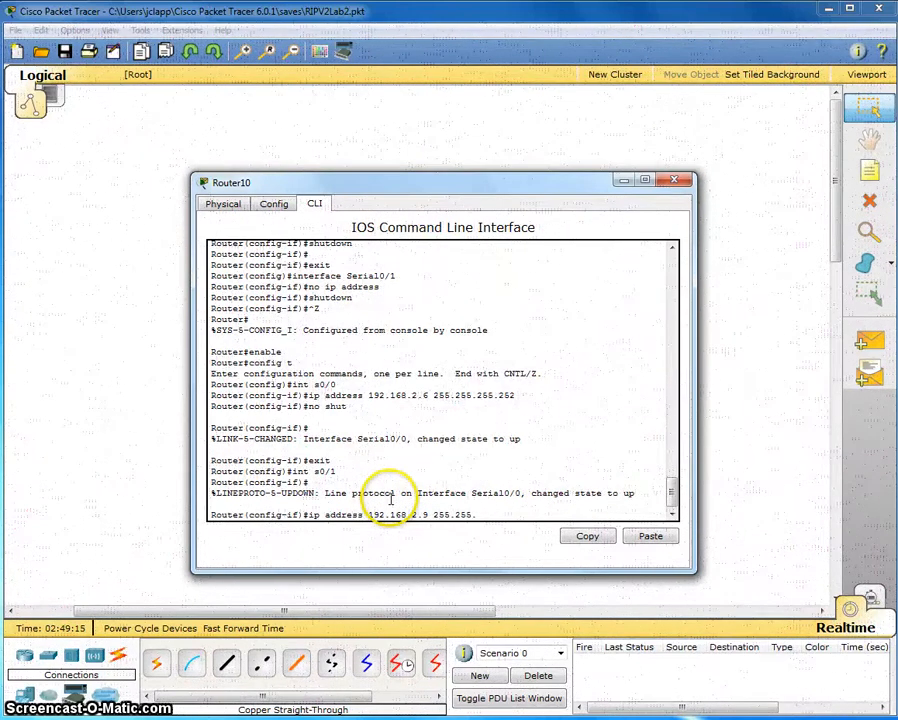
text(255.252)
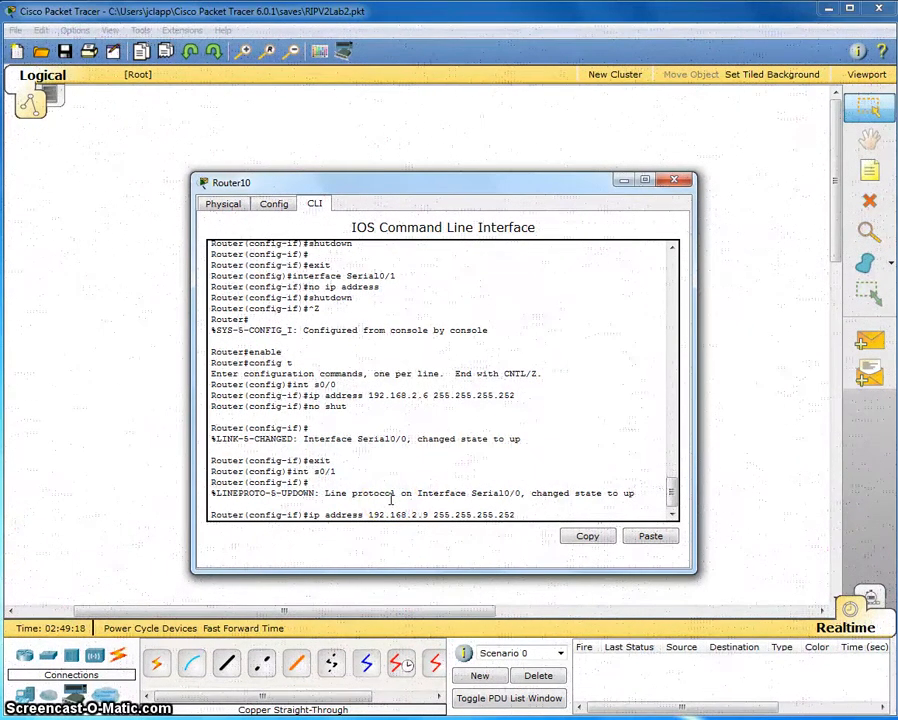
key(Return)
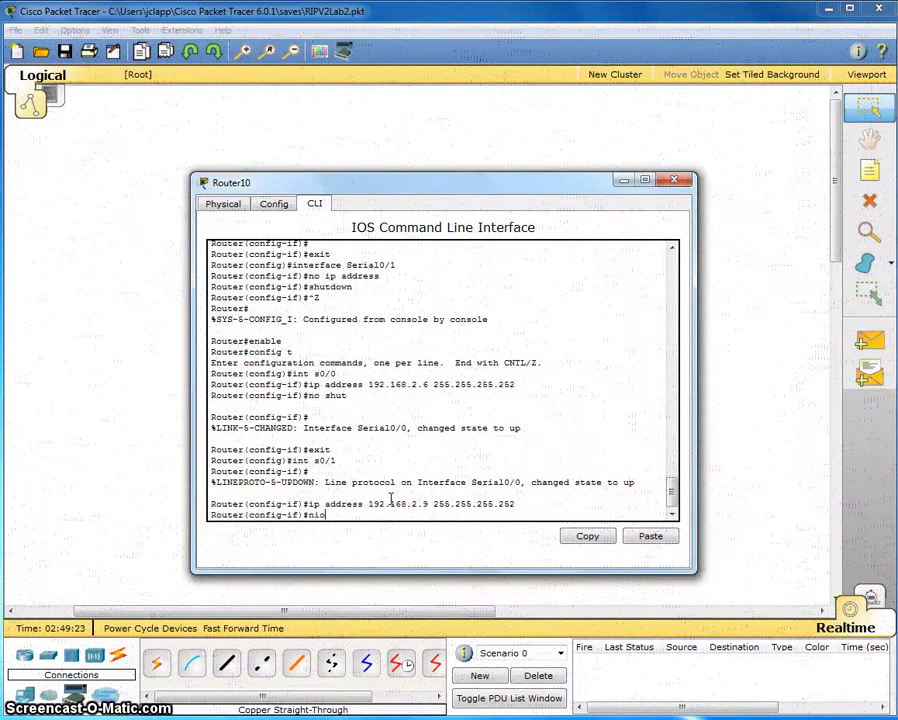
- Enable Router10's s0/1 interface with no shut and close the router window
text(no shut)
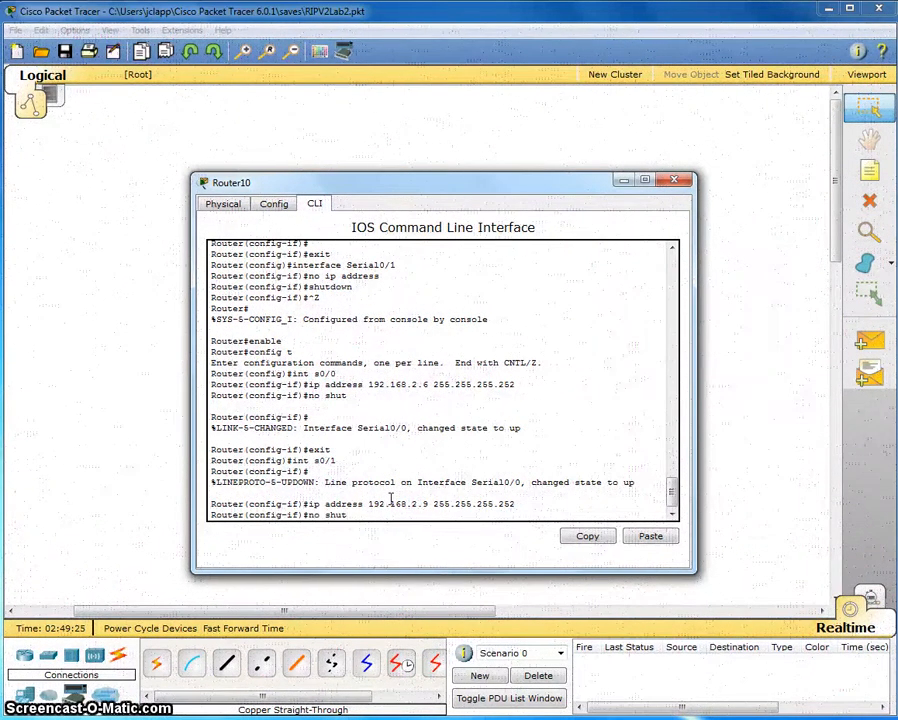
key(Return)
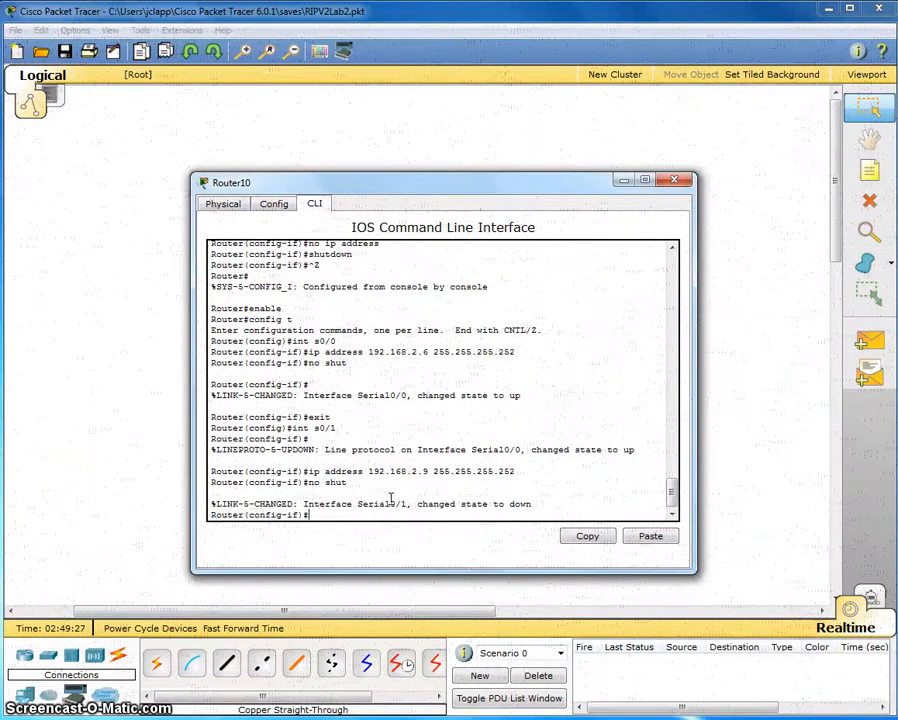
click(491, 533)
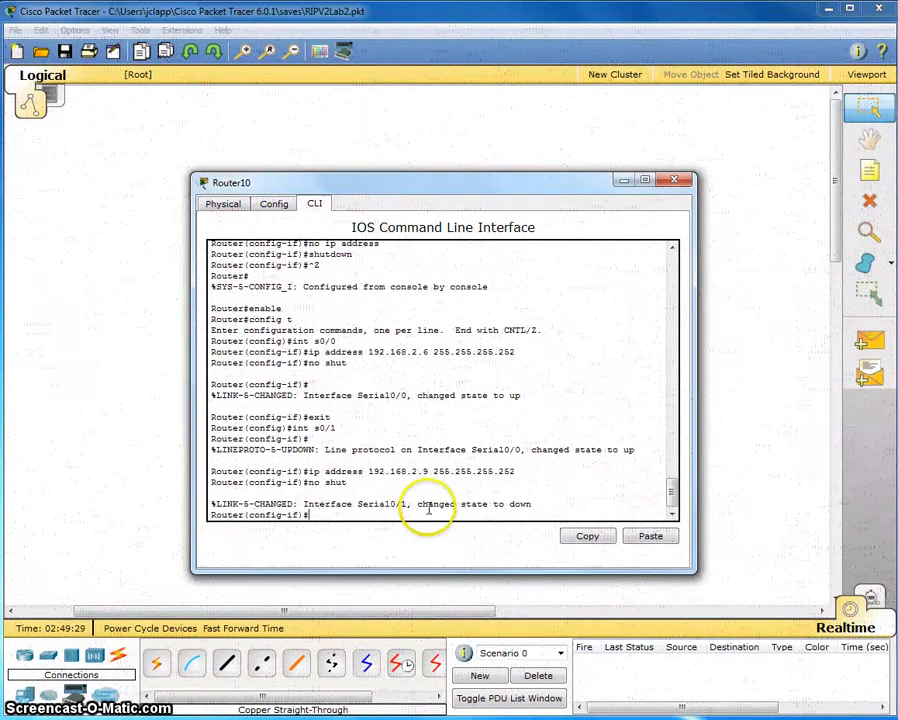
drag(419, 504, 531, 505)
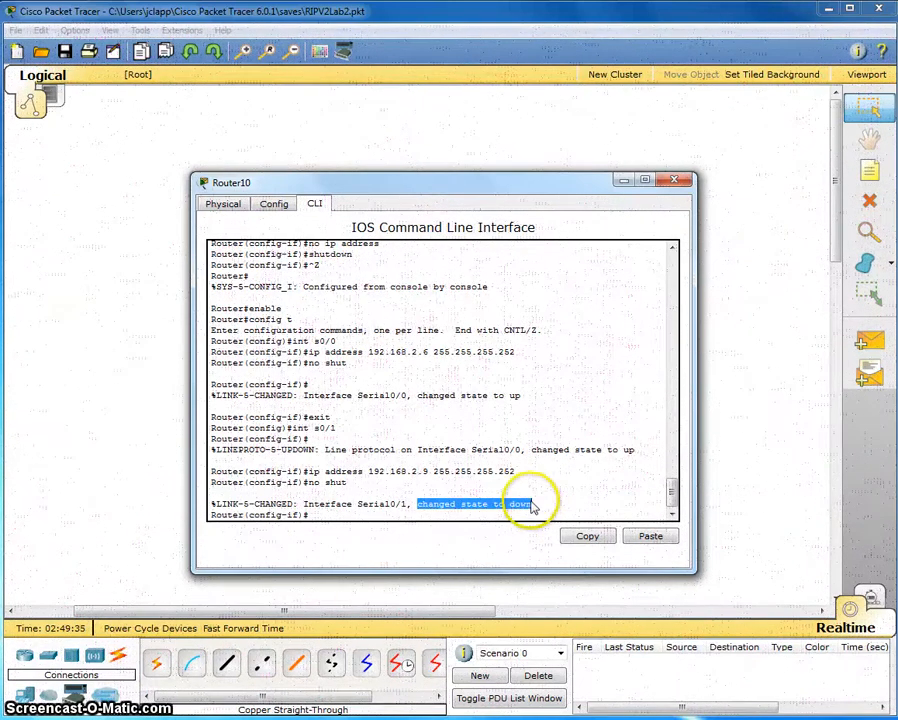
click(674, 182)
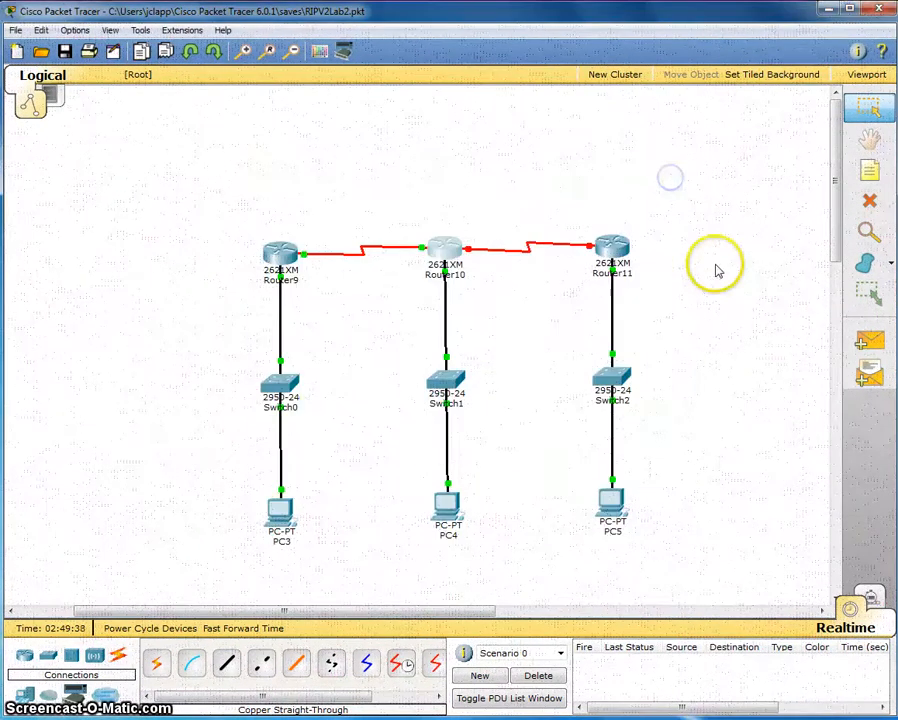
- Open Router11's command line and leave the current interface configuration for privileged mode
click(614, 246)
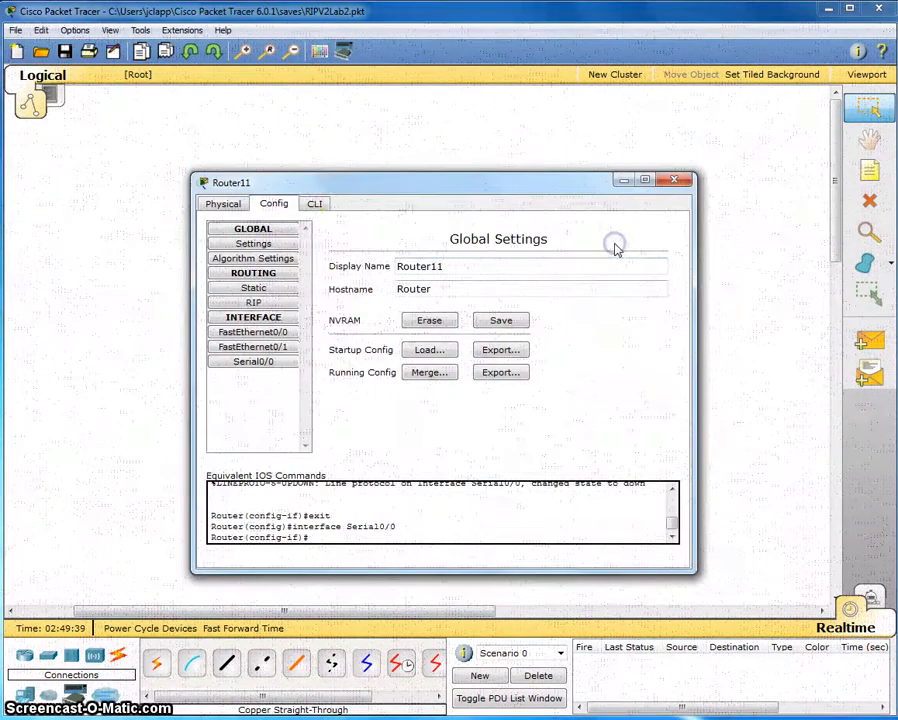
click(315, 204)
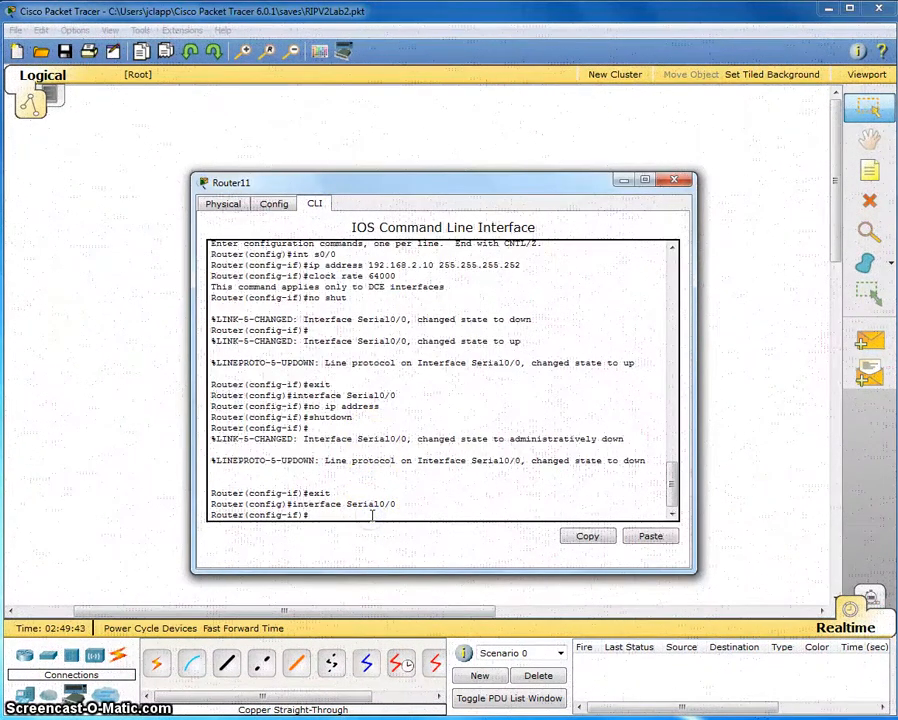
key(ctrl+z)
key(Return)
text(en)
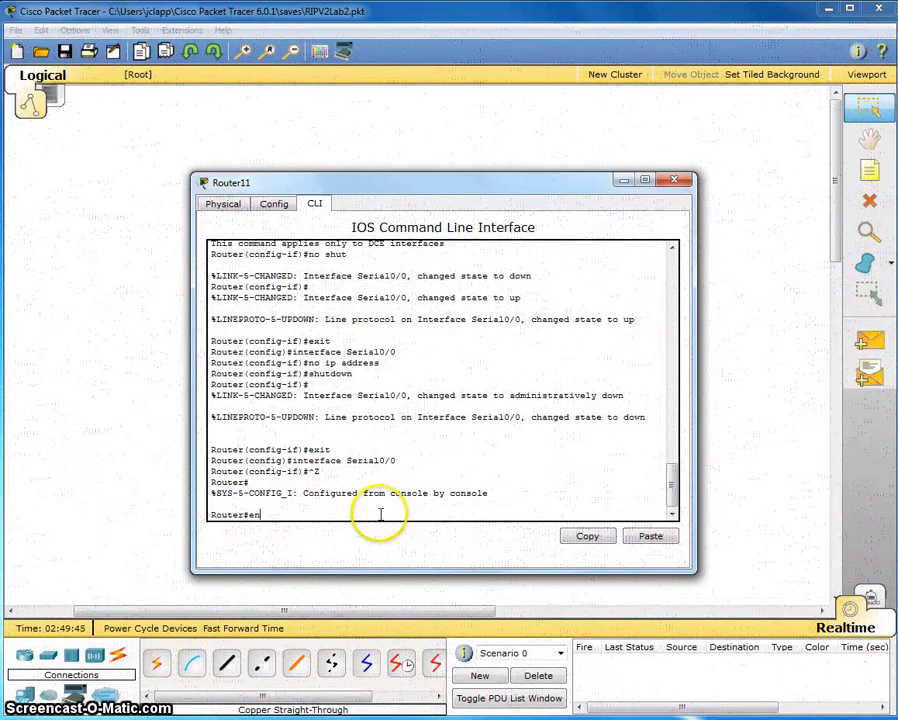
text(able config t)
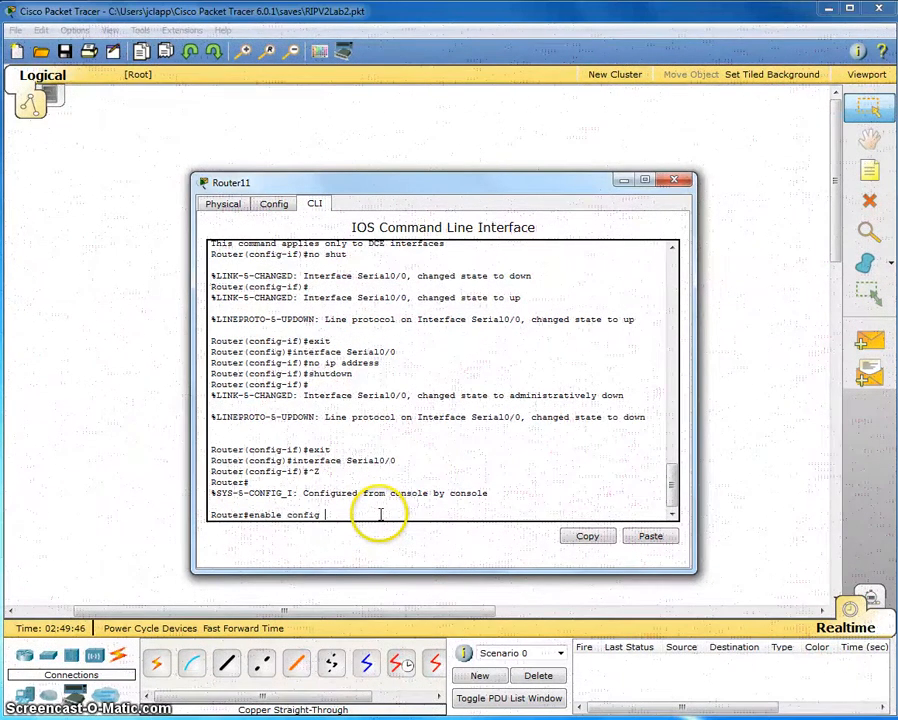
key(Return)
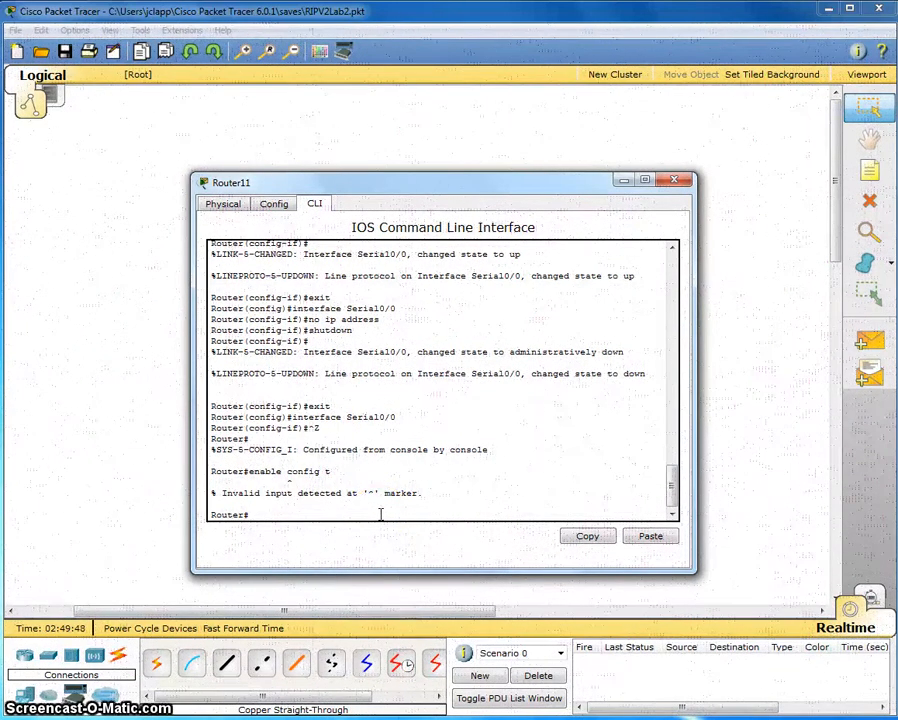
- Enter global configuration mode on Router11 with enable and config t as separate commands
text(enable)
key(Return)
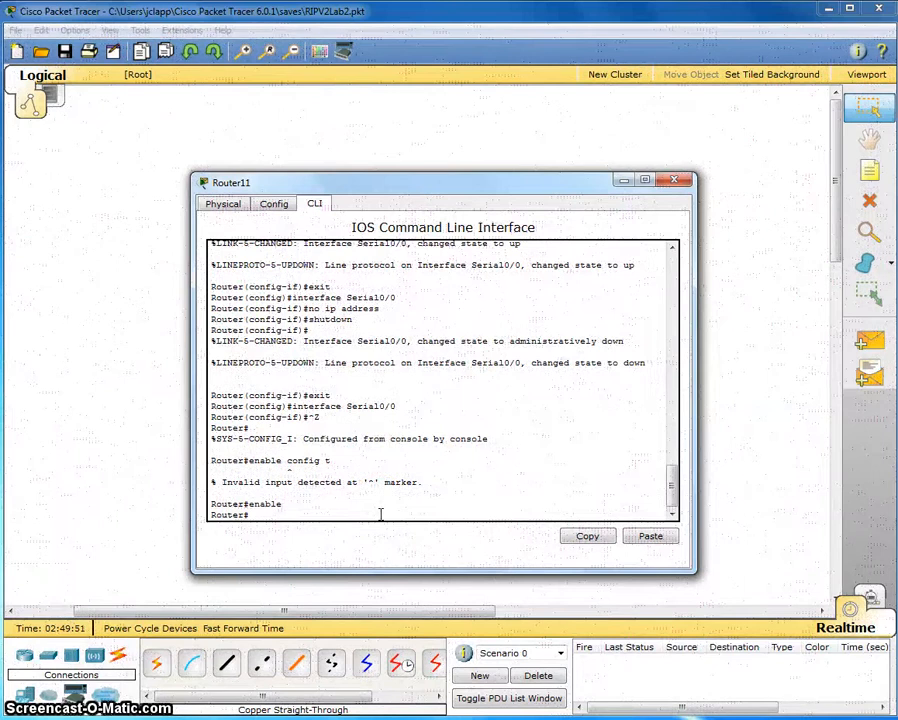
text(config t)
key(Return)
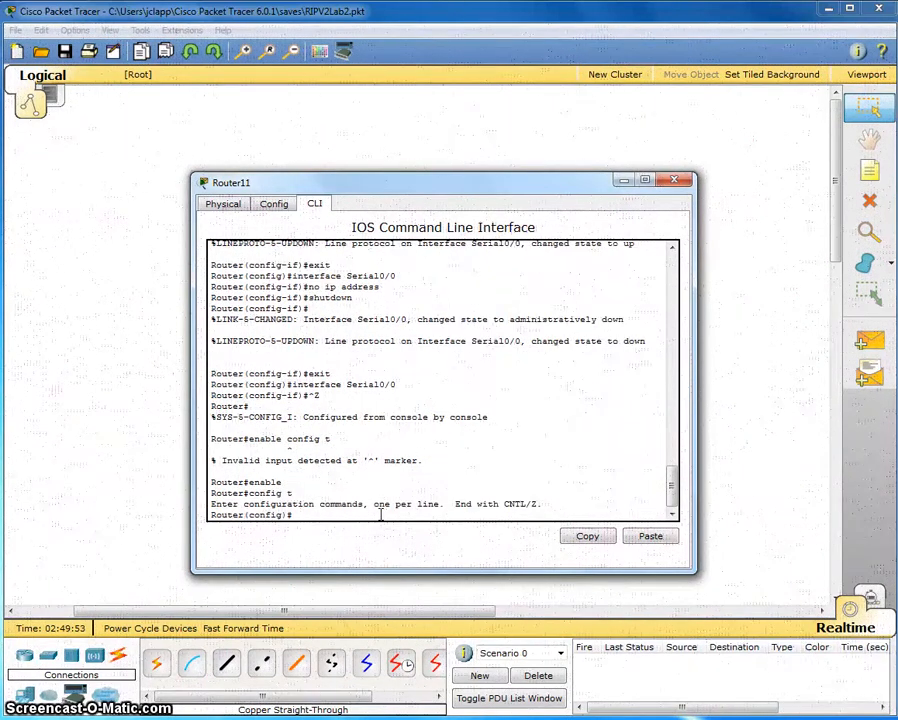
- Assign IP address 192.168.2.10 with subnet mask 255.255.255.252 to interface s0/0 on Router11
text(in)
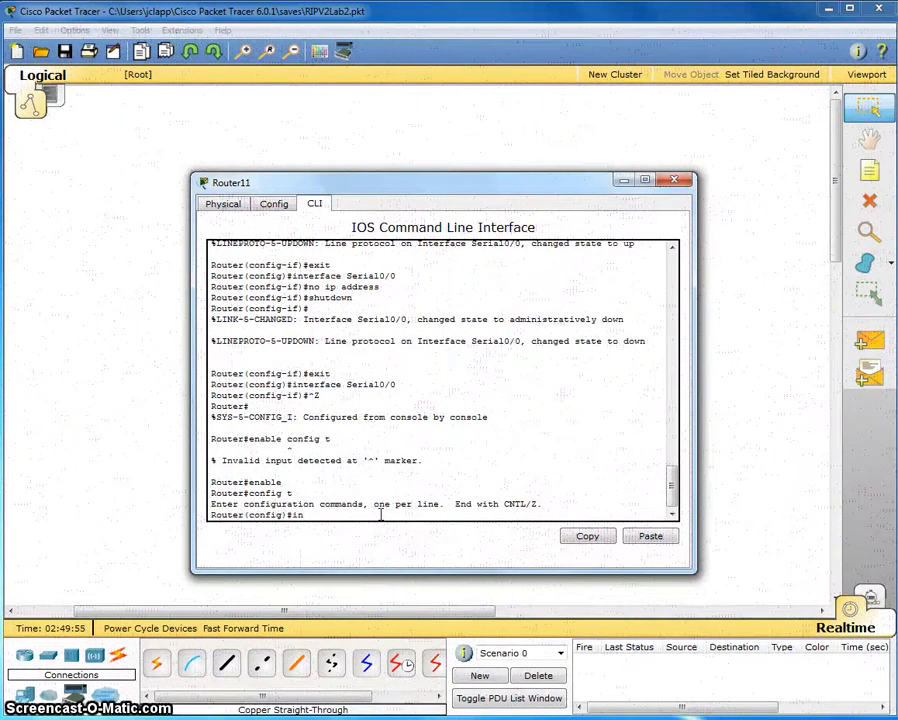
text(t)
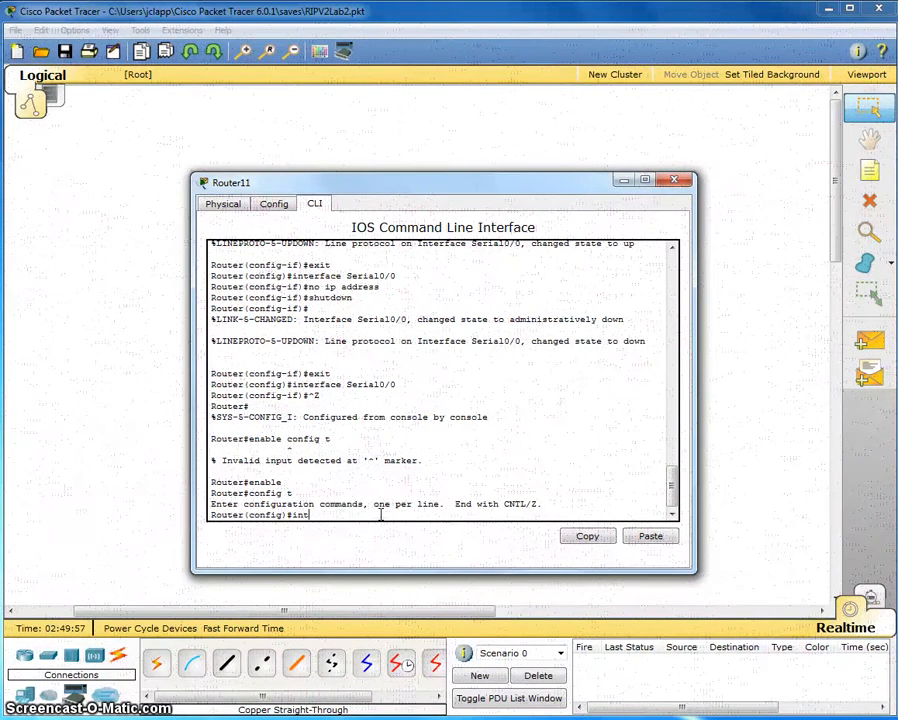
text( s0/)
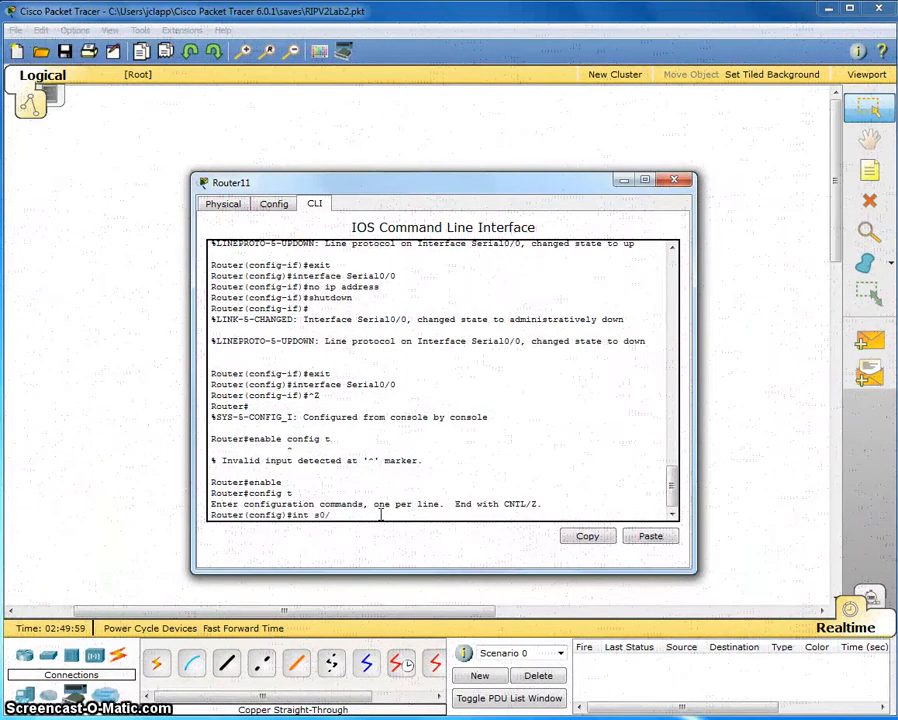
text(0)
key(Return)
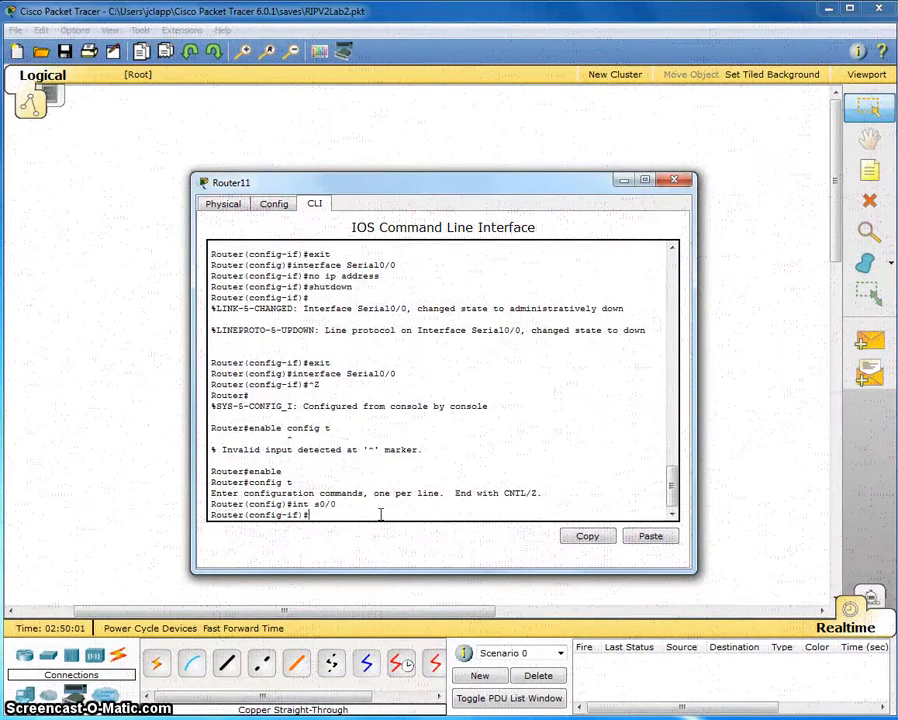
text(ip add)
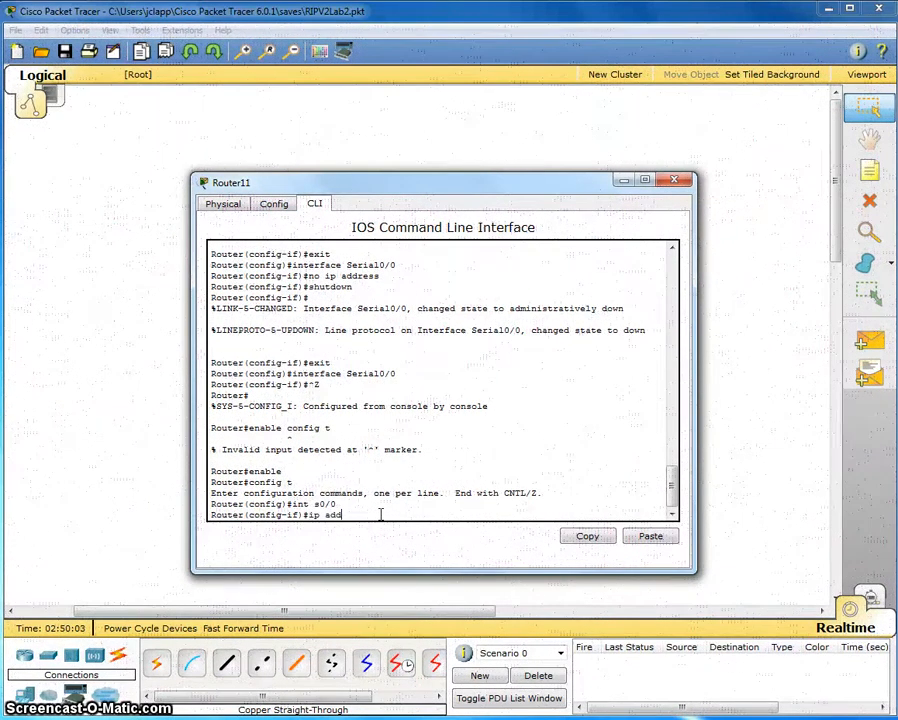
text(ress 19)
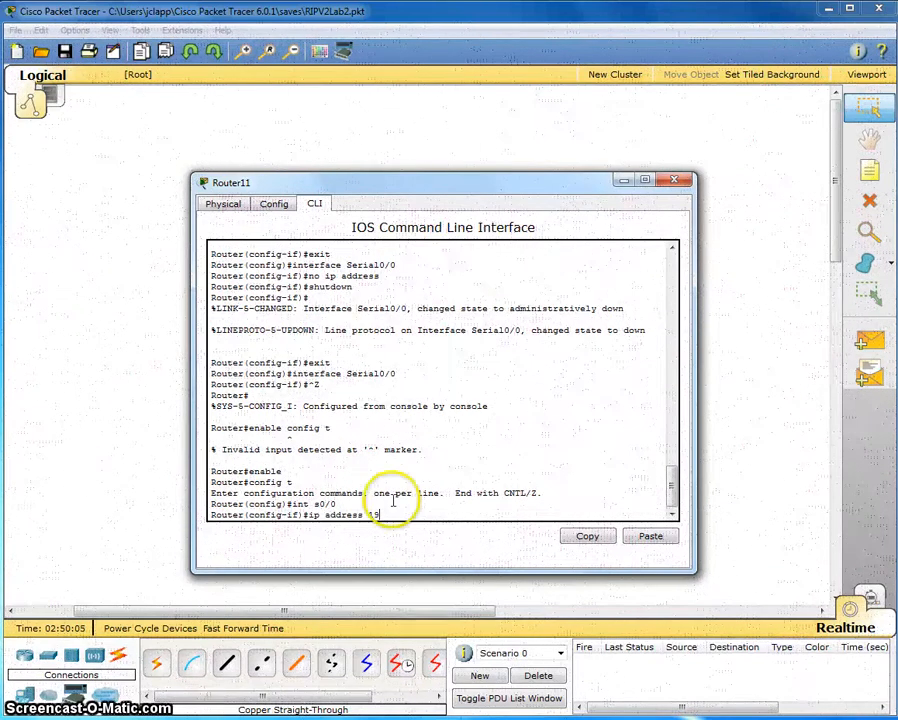
text(2.168.2)
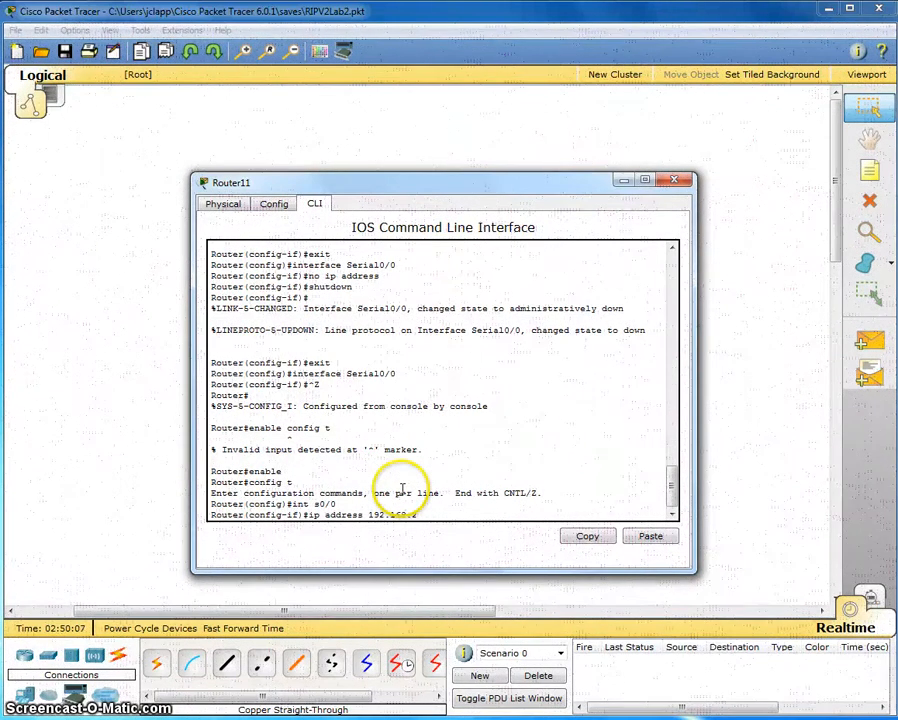
text(.10)
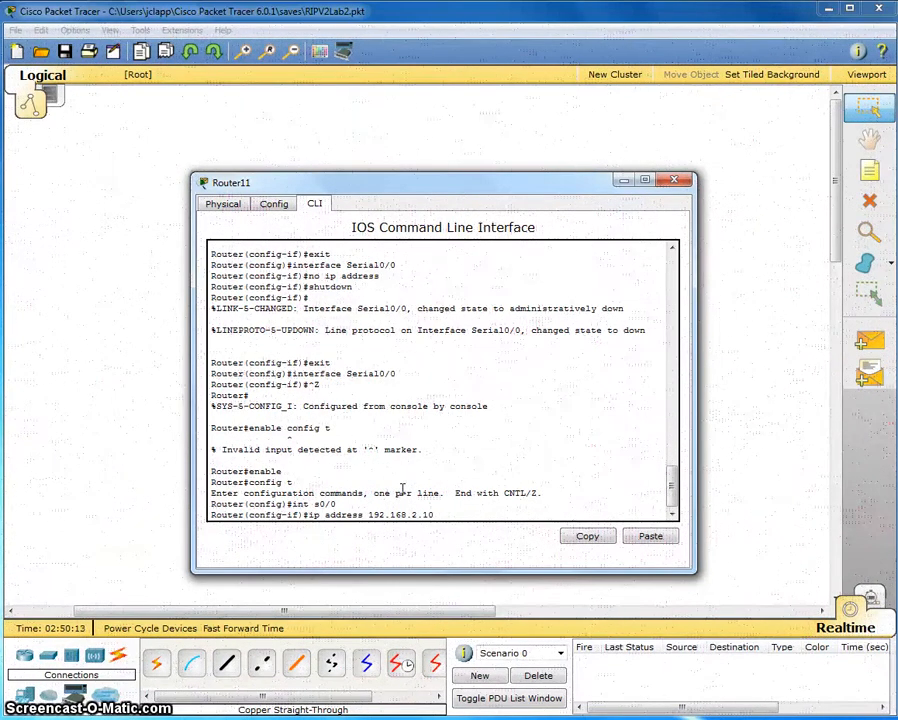
text( 2)
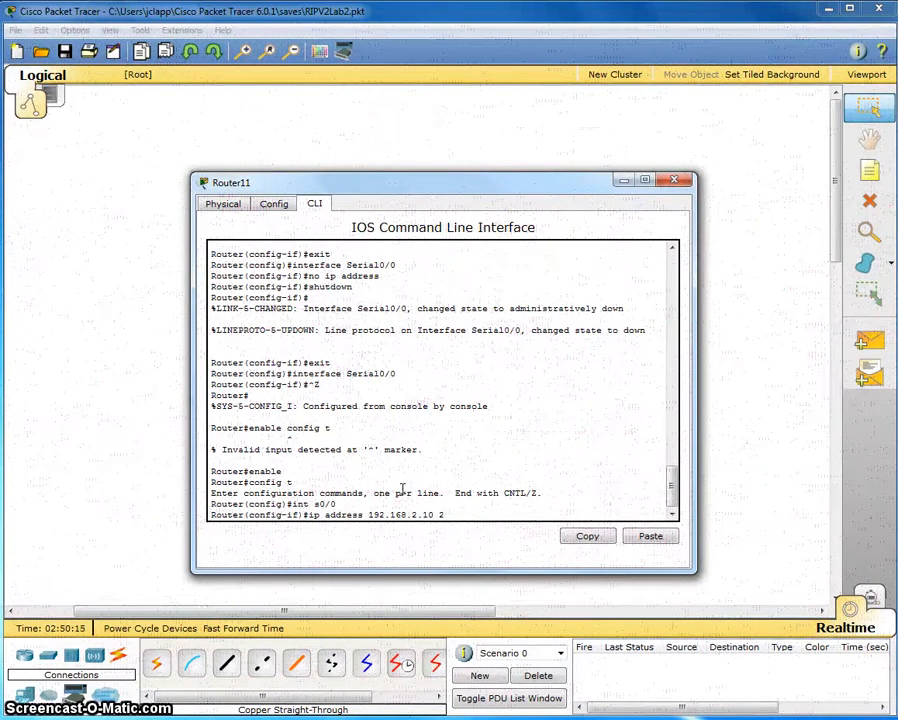
text(55.255.2)
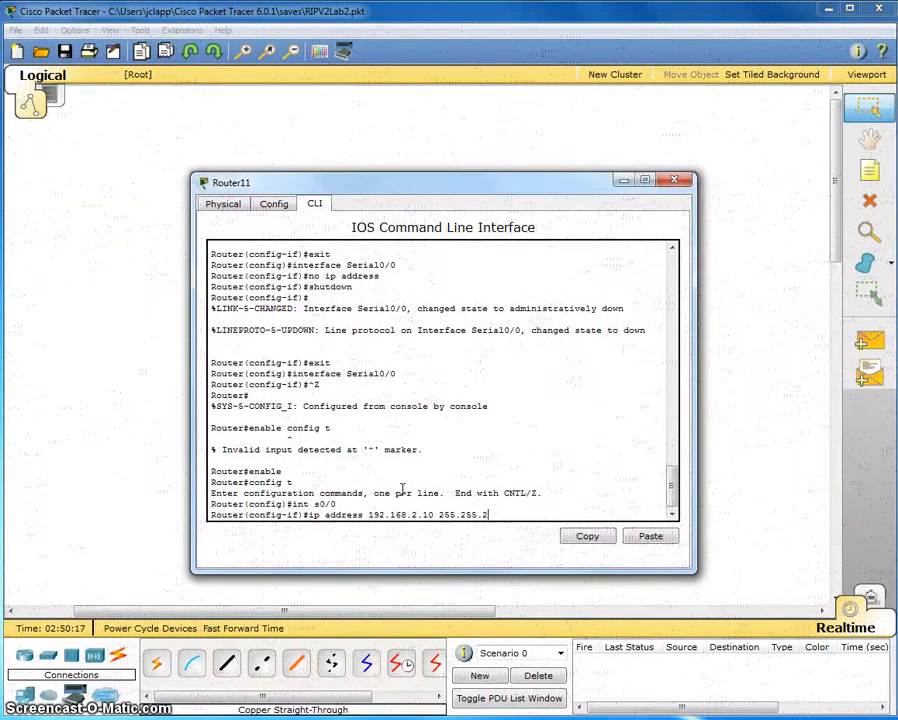
text(55.252)
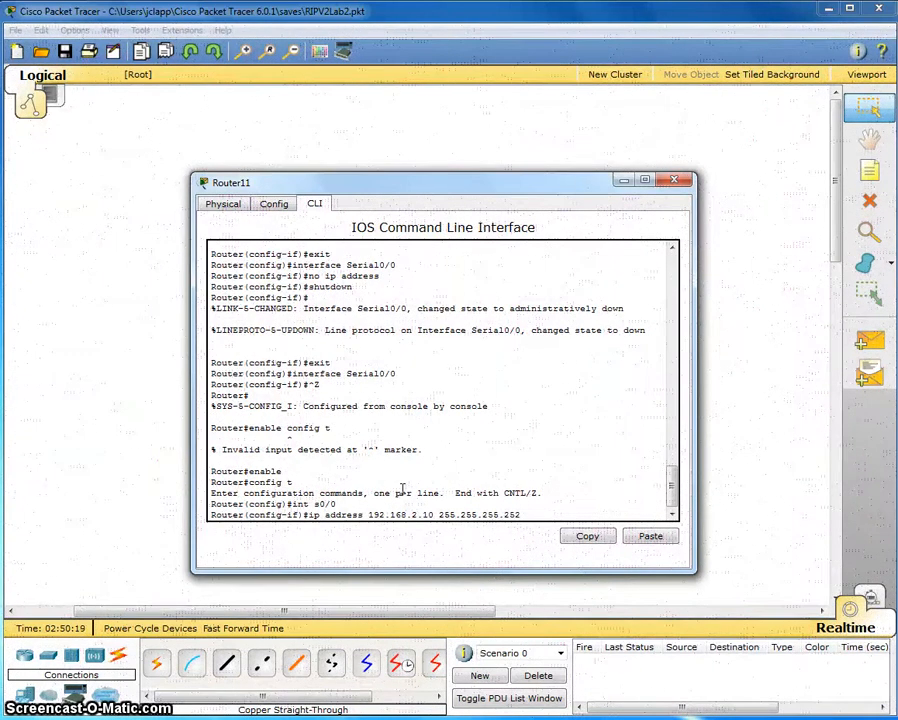
key(Return)
- Enable Router11's s0/0 interface with no shut and close the router window
text(nfig-if)#n)
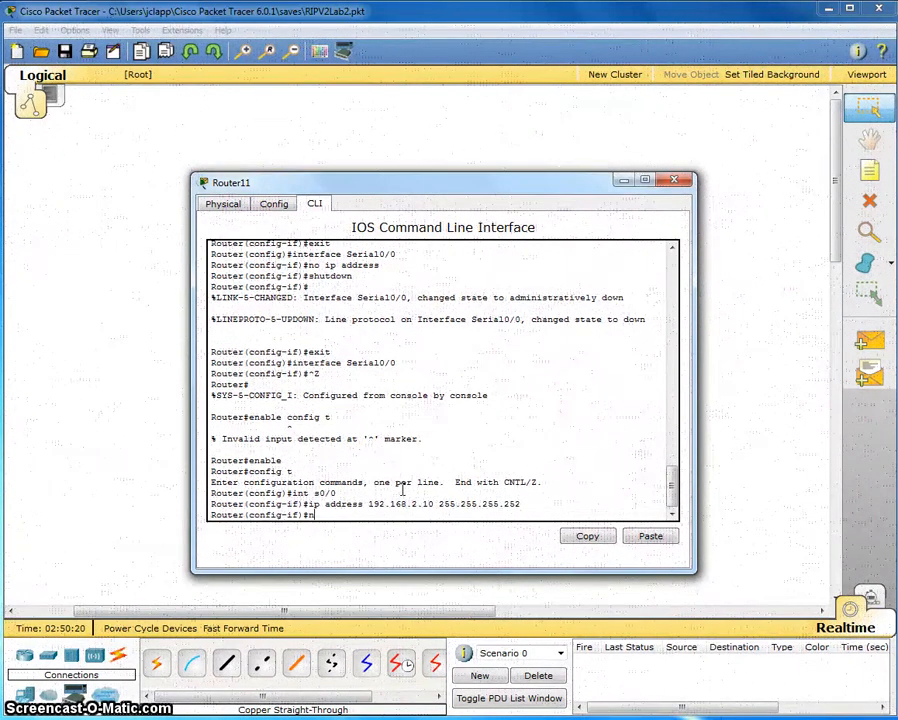
text(o shut)
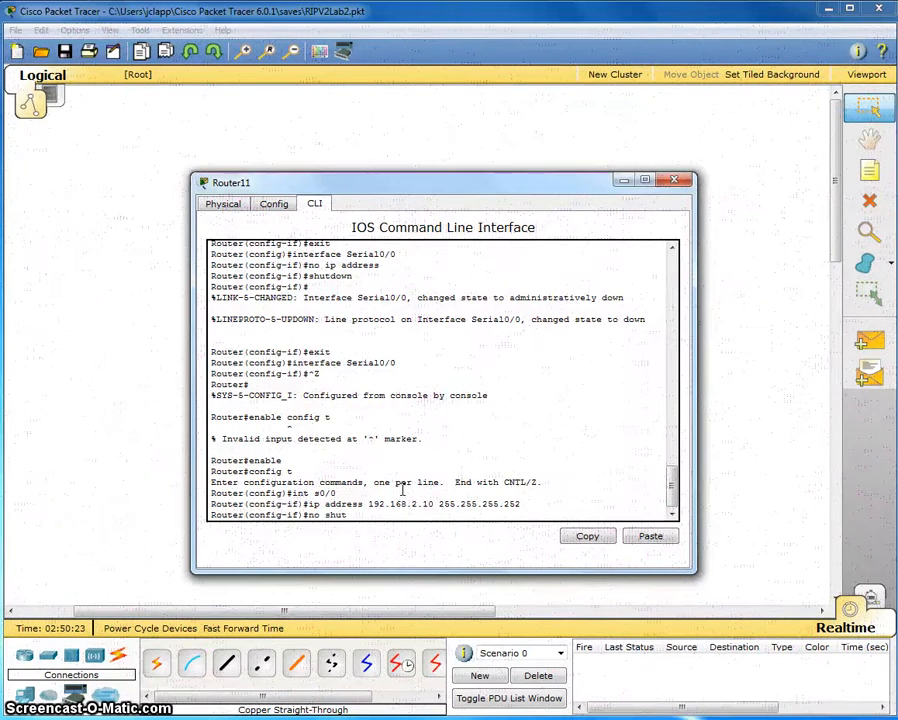
key(Return)
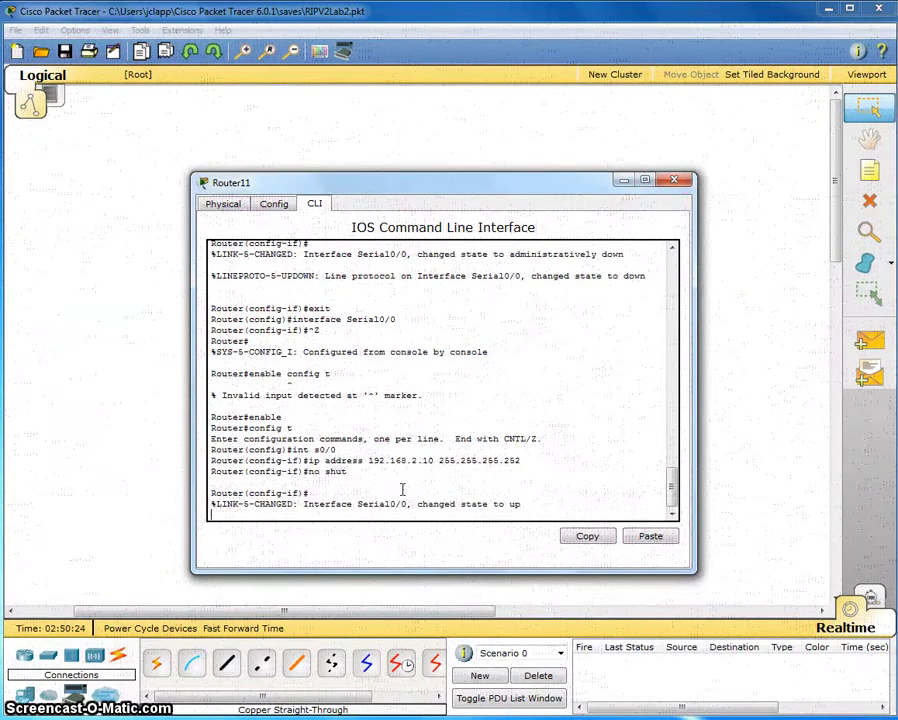
click(674, 180)
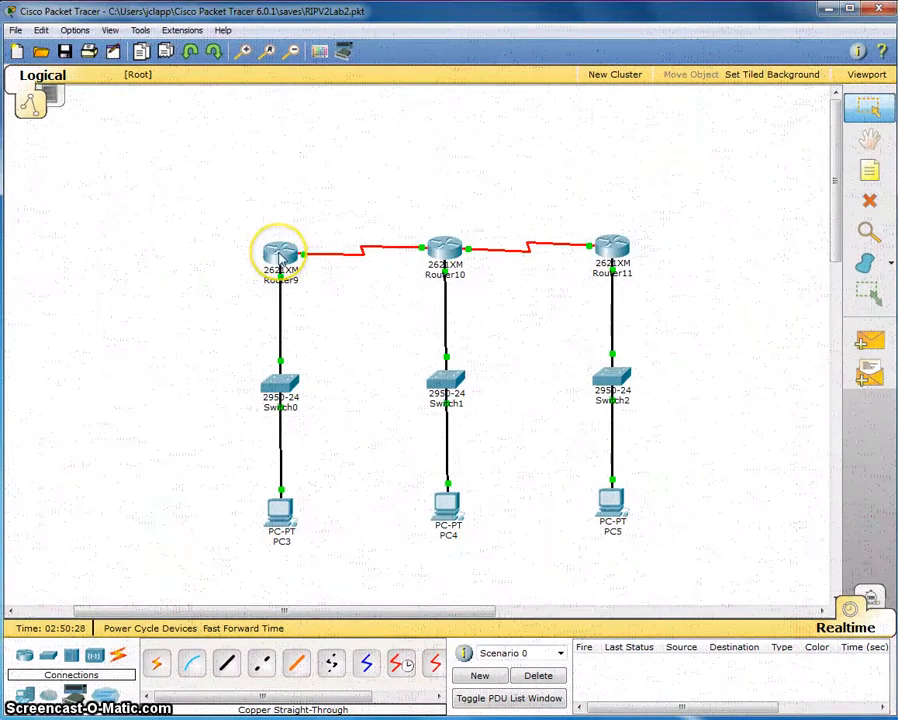
- Examine the port summaries of Router9, Router10 and Router11 in the topology to check their link states and IP addresses
mouse_move(282, 262)
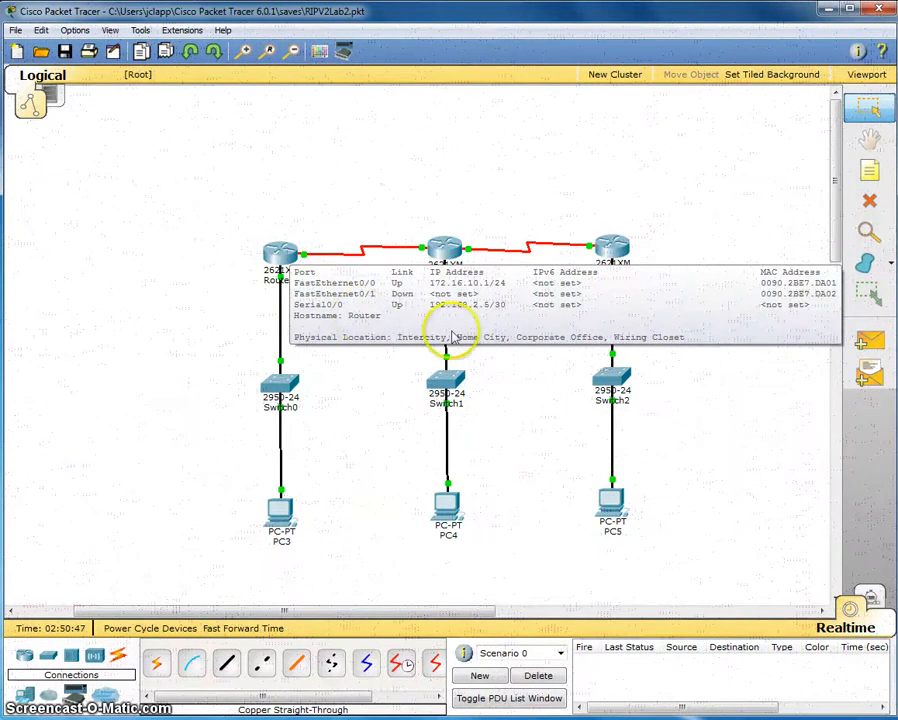
mouse_move(444, 248)
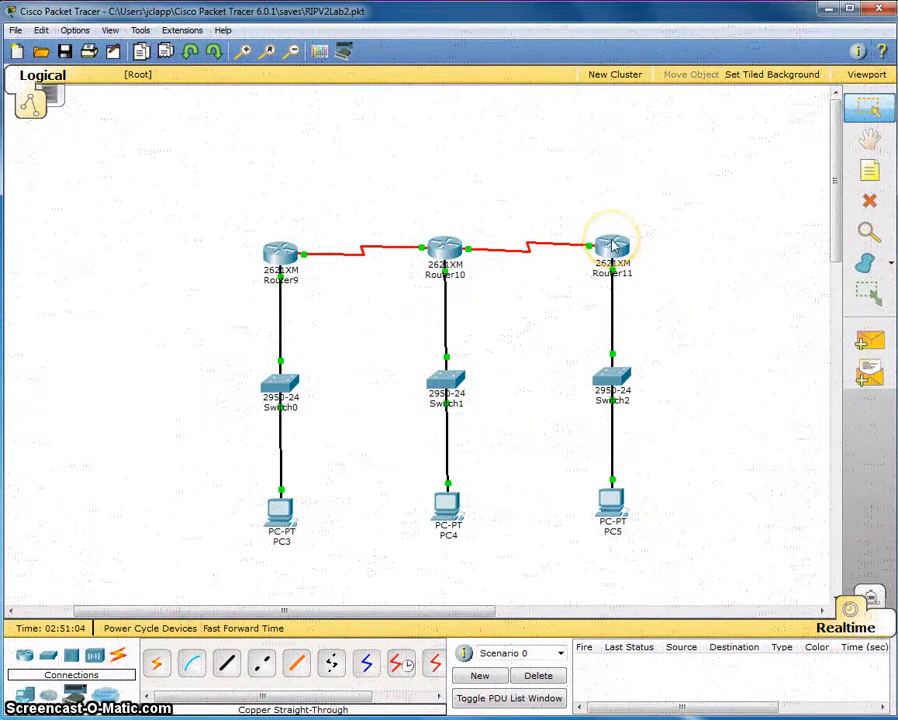
mouse_move(613, 245)
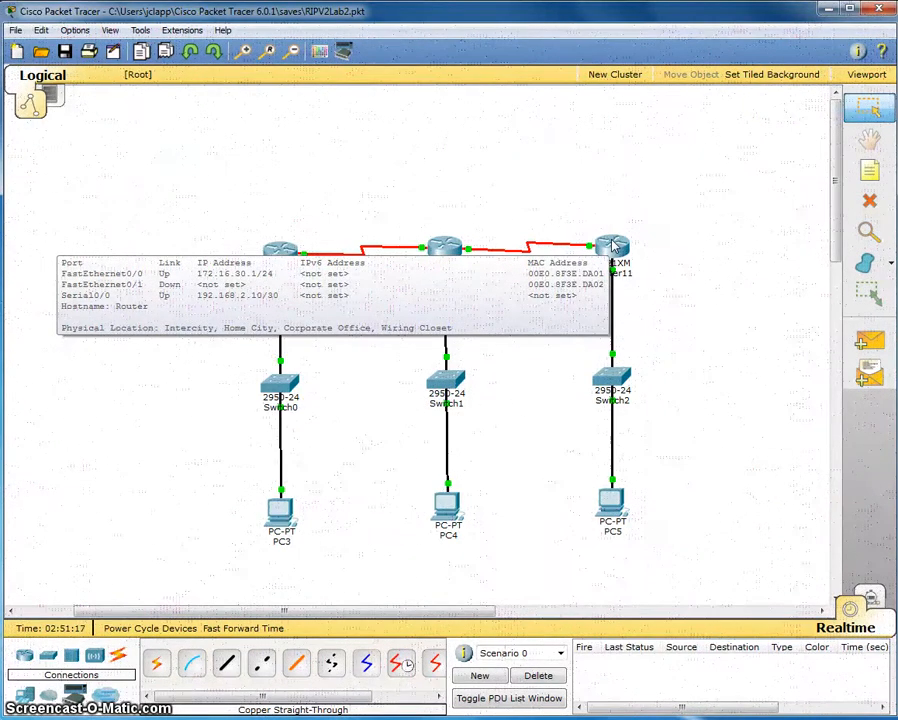
click(497, 203)
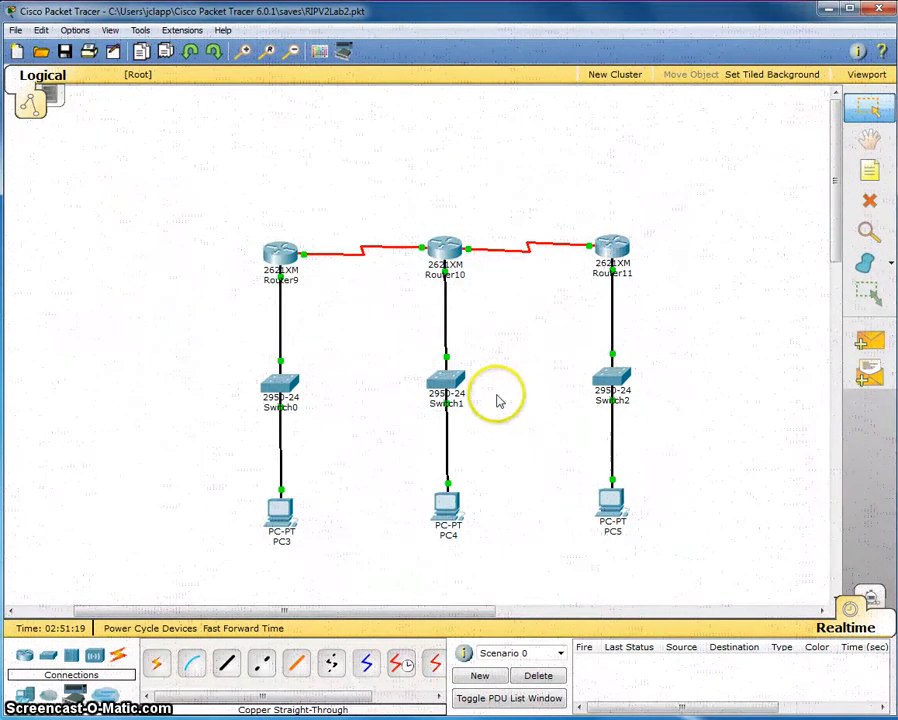